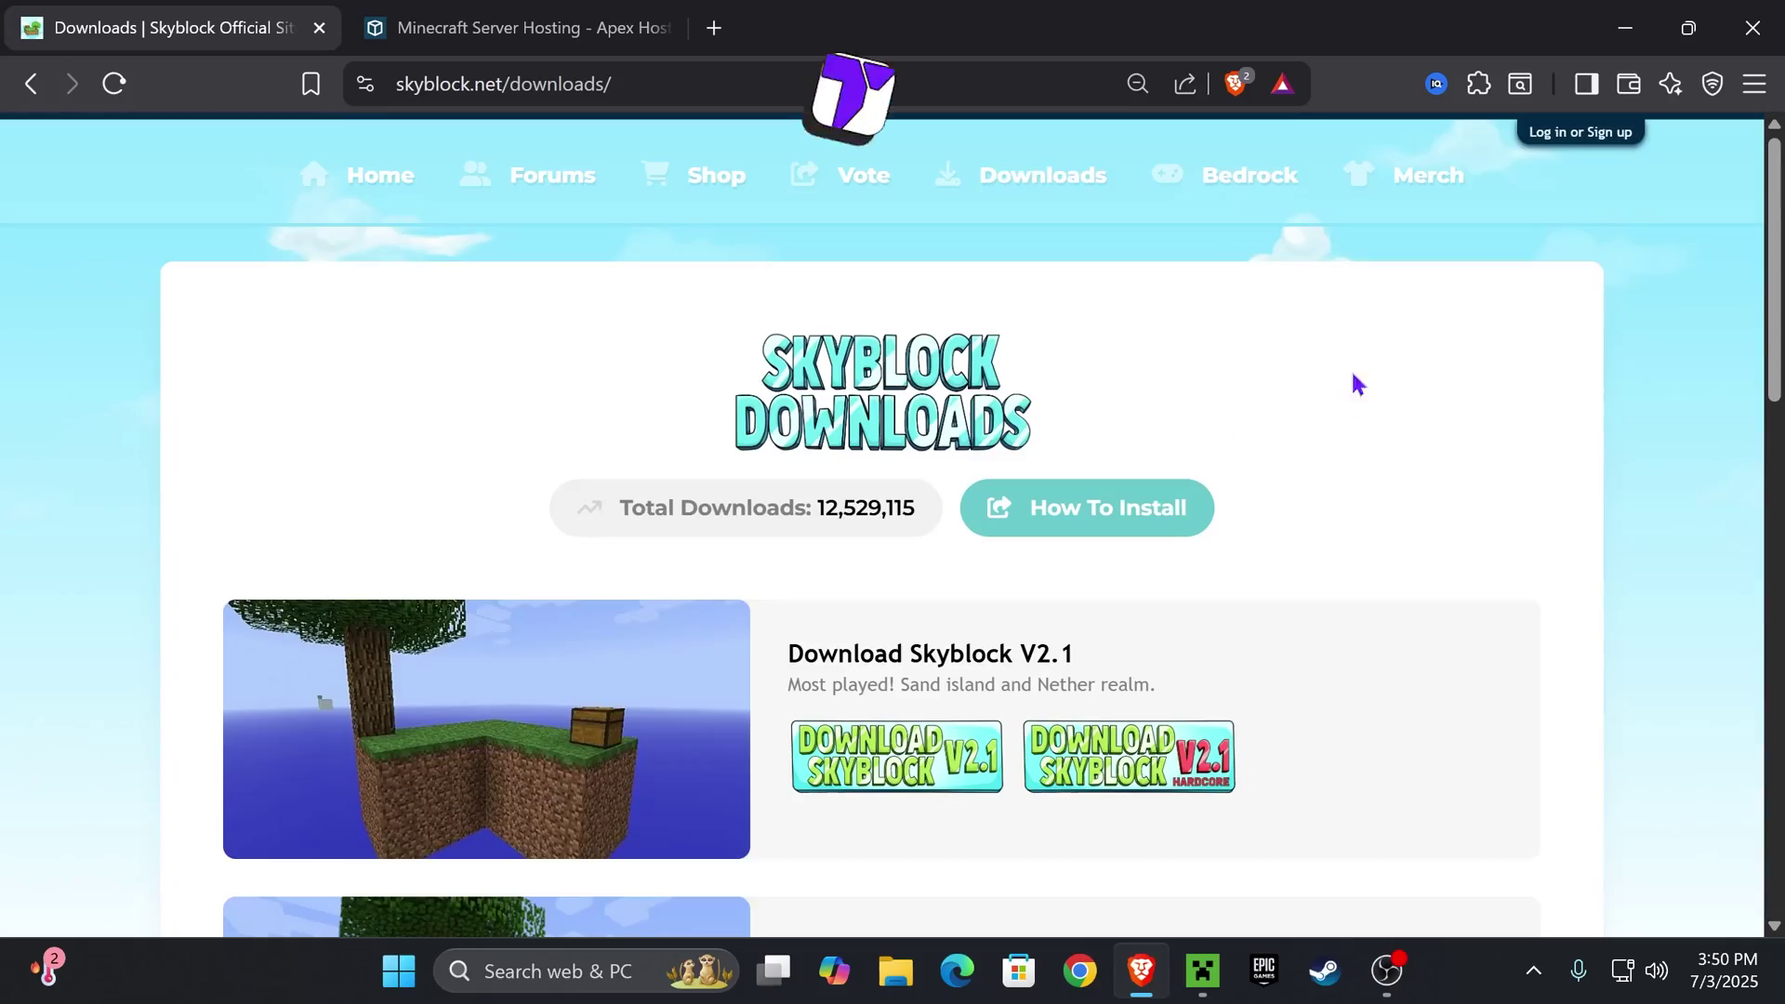
scroll(1351, 369, "down", 5)
scroll(1463, 246, "down", 8)
scroll(1244, 346, "down", 4)
scroll(1025, 384, "up", 8)
scroll(617, 557, "up", 6)
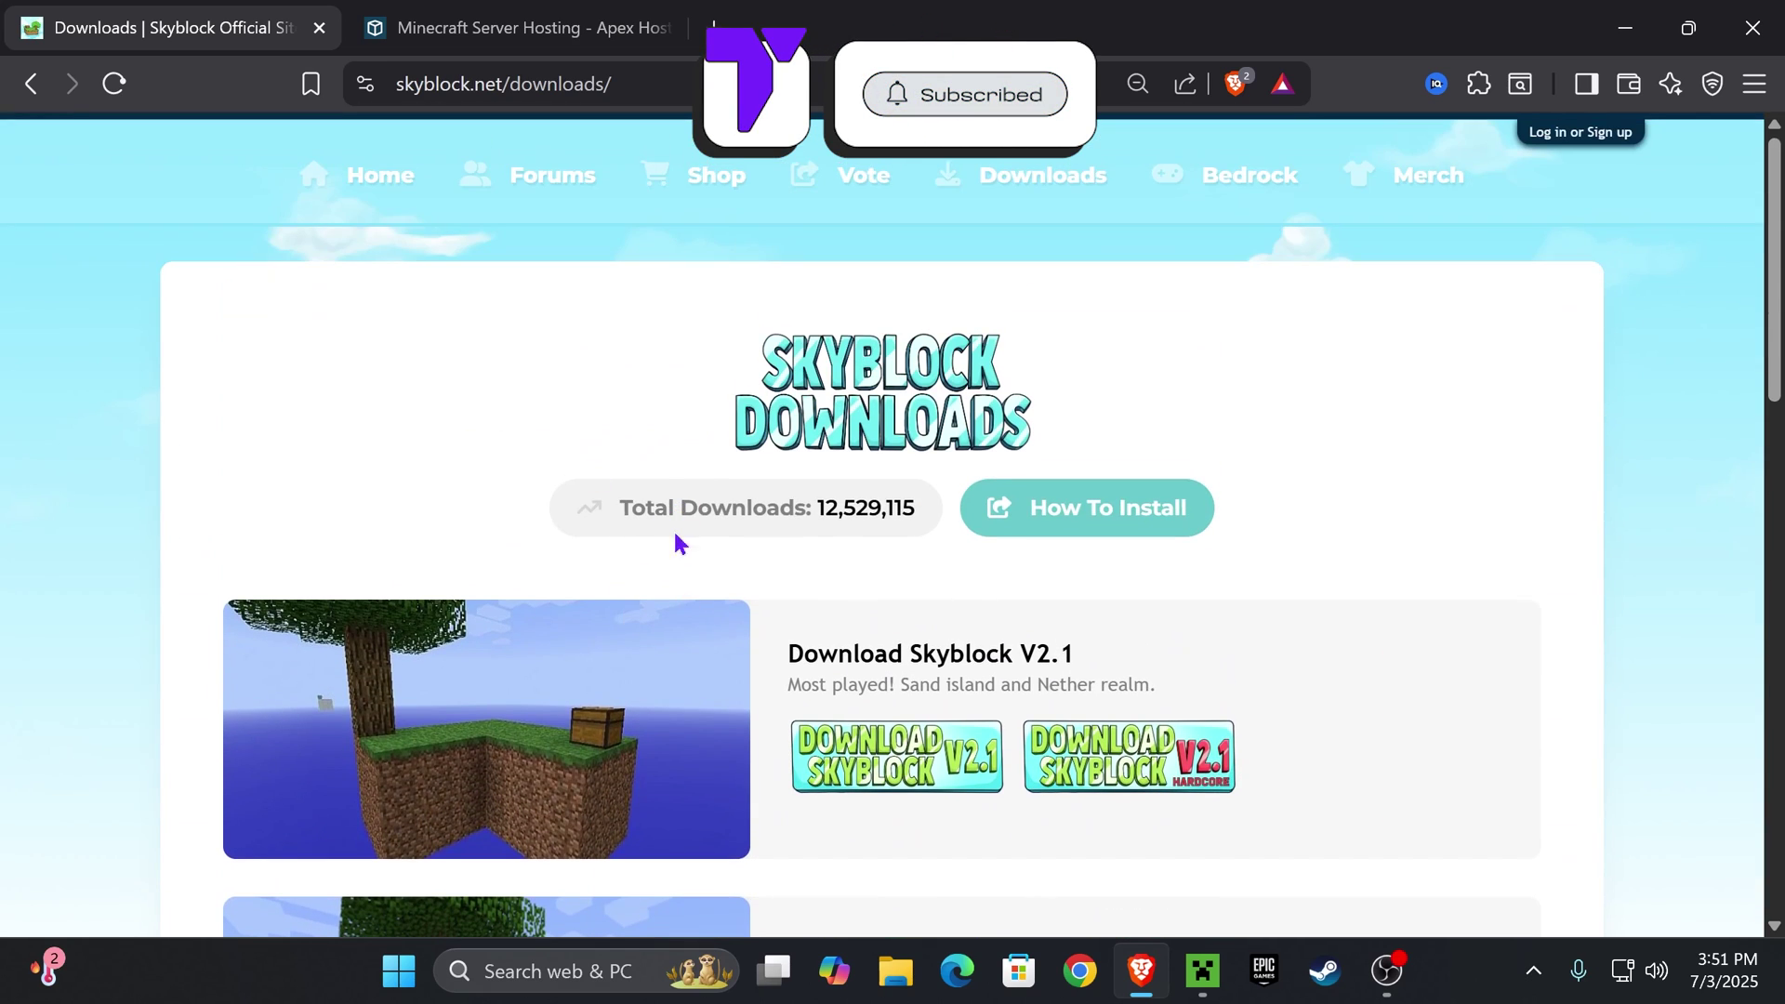
scroll(688, 542, "down", 1)
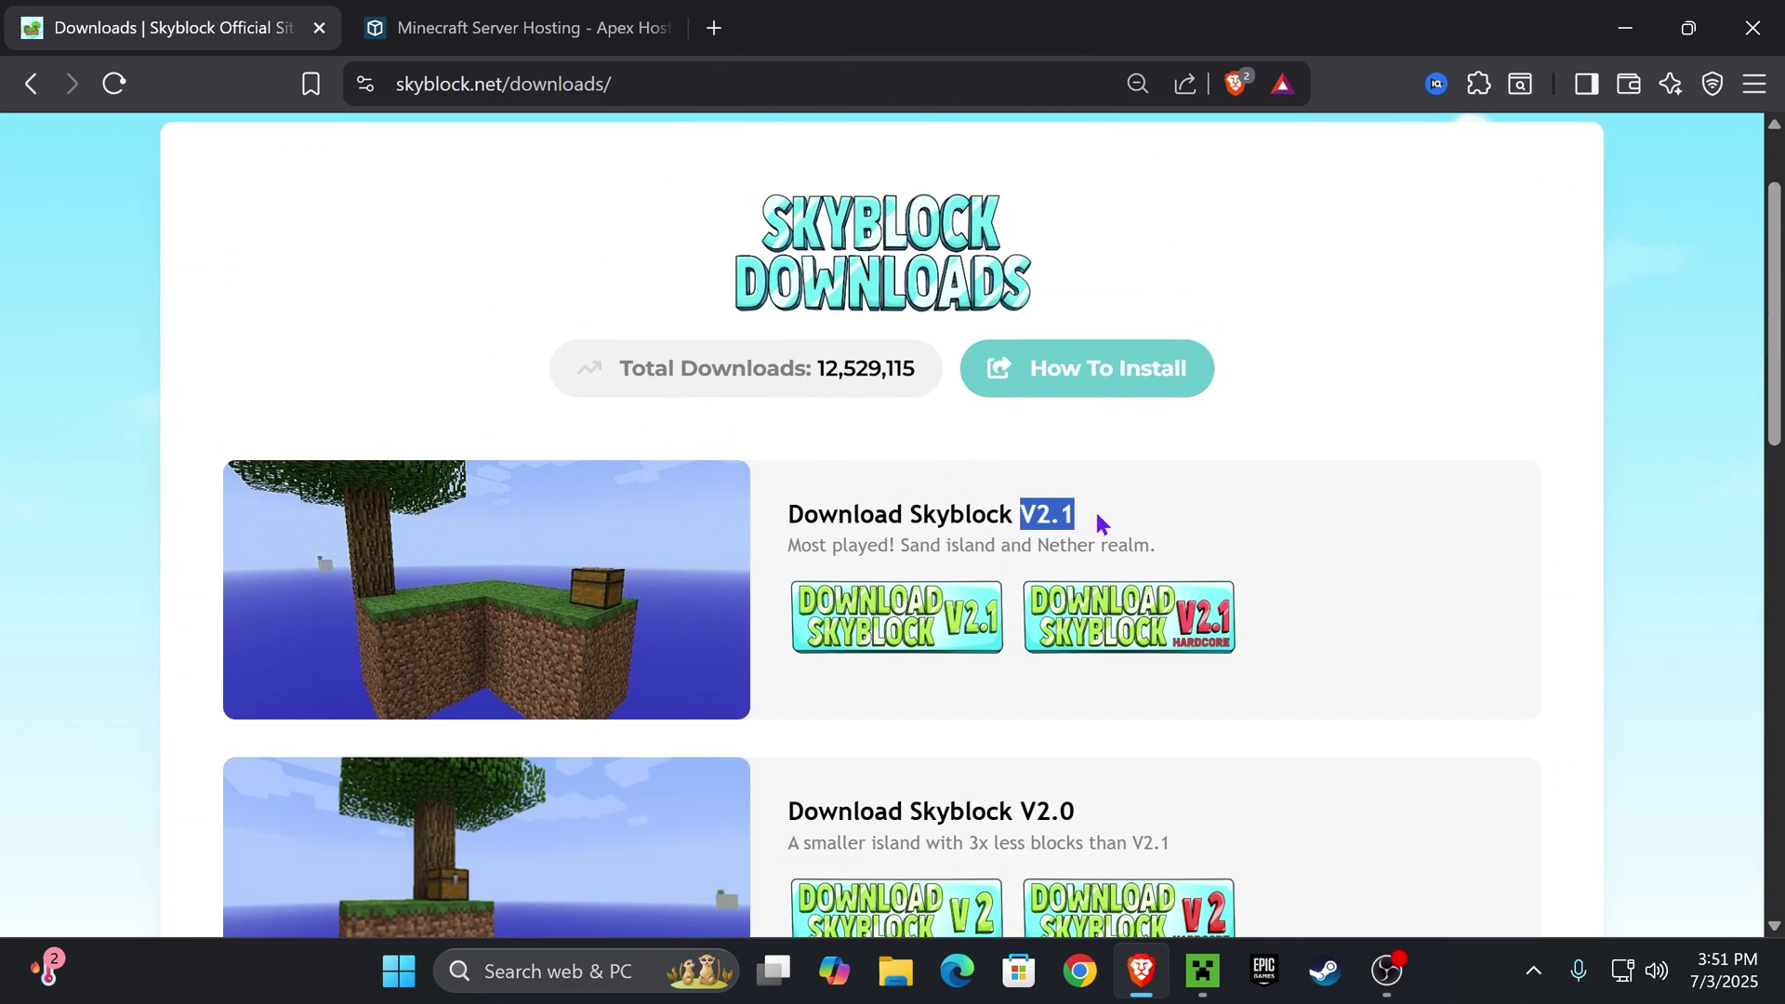
scroll(1239, 483, "down", 5)
scroll(1073, 462, "down", 3)
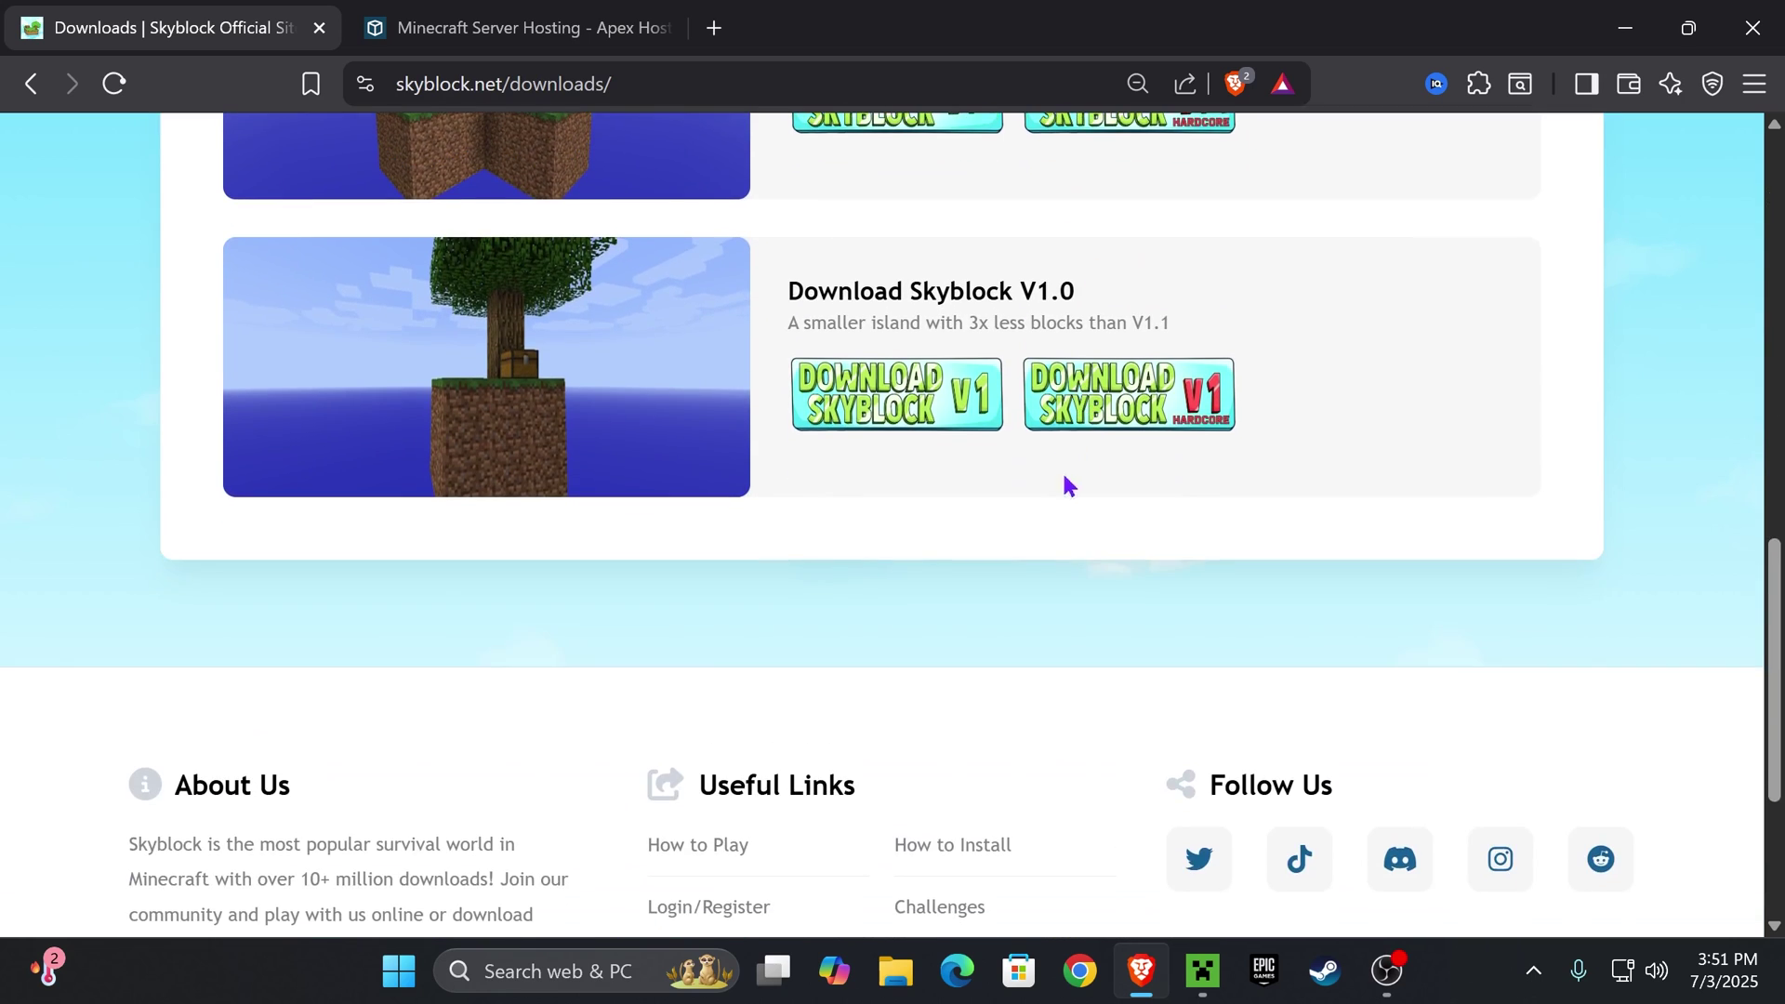
scroll(1011, 447, "up", 5)
scroll(1032, 489, "up", 4)
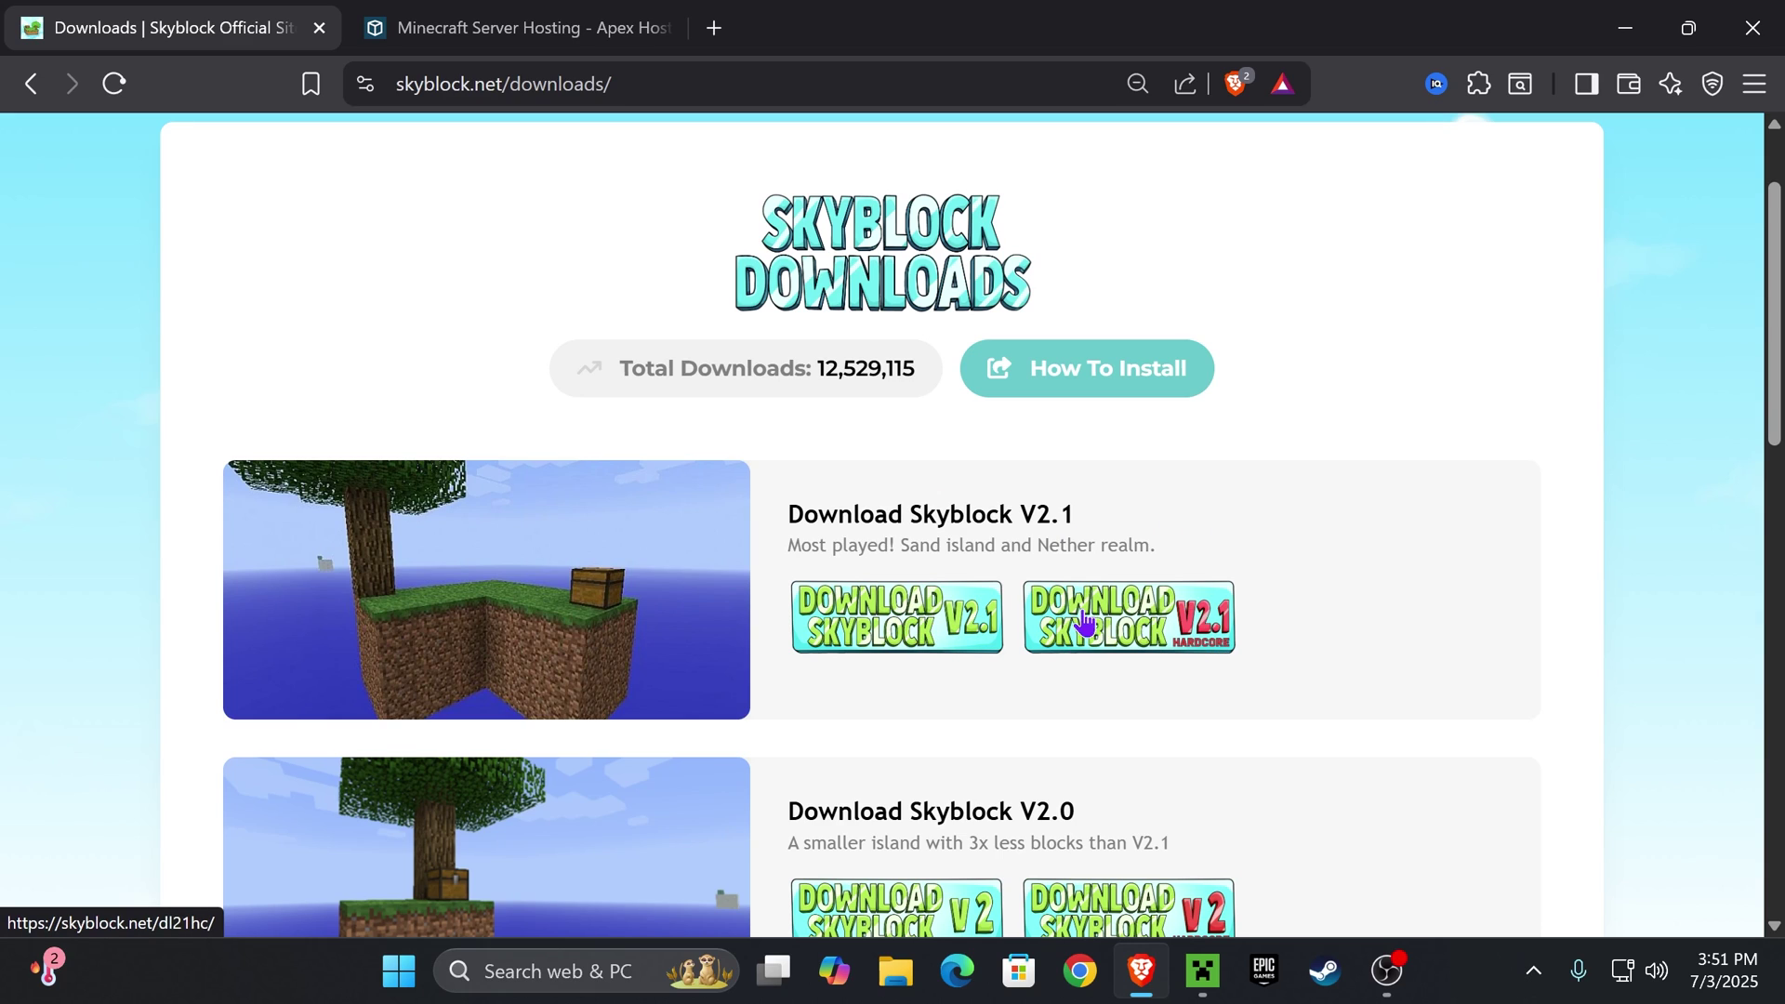
Download the Skyblock V2.1 world zip (4.5 MB) and show the finished downloads list
left_click(924, 631)
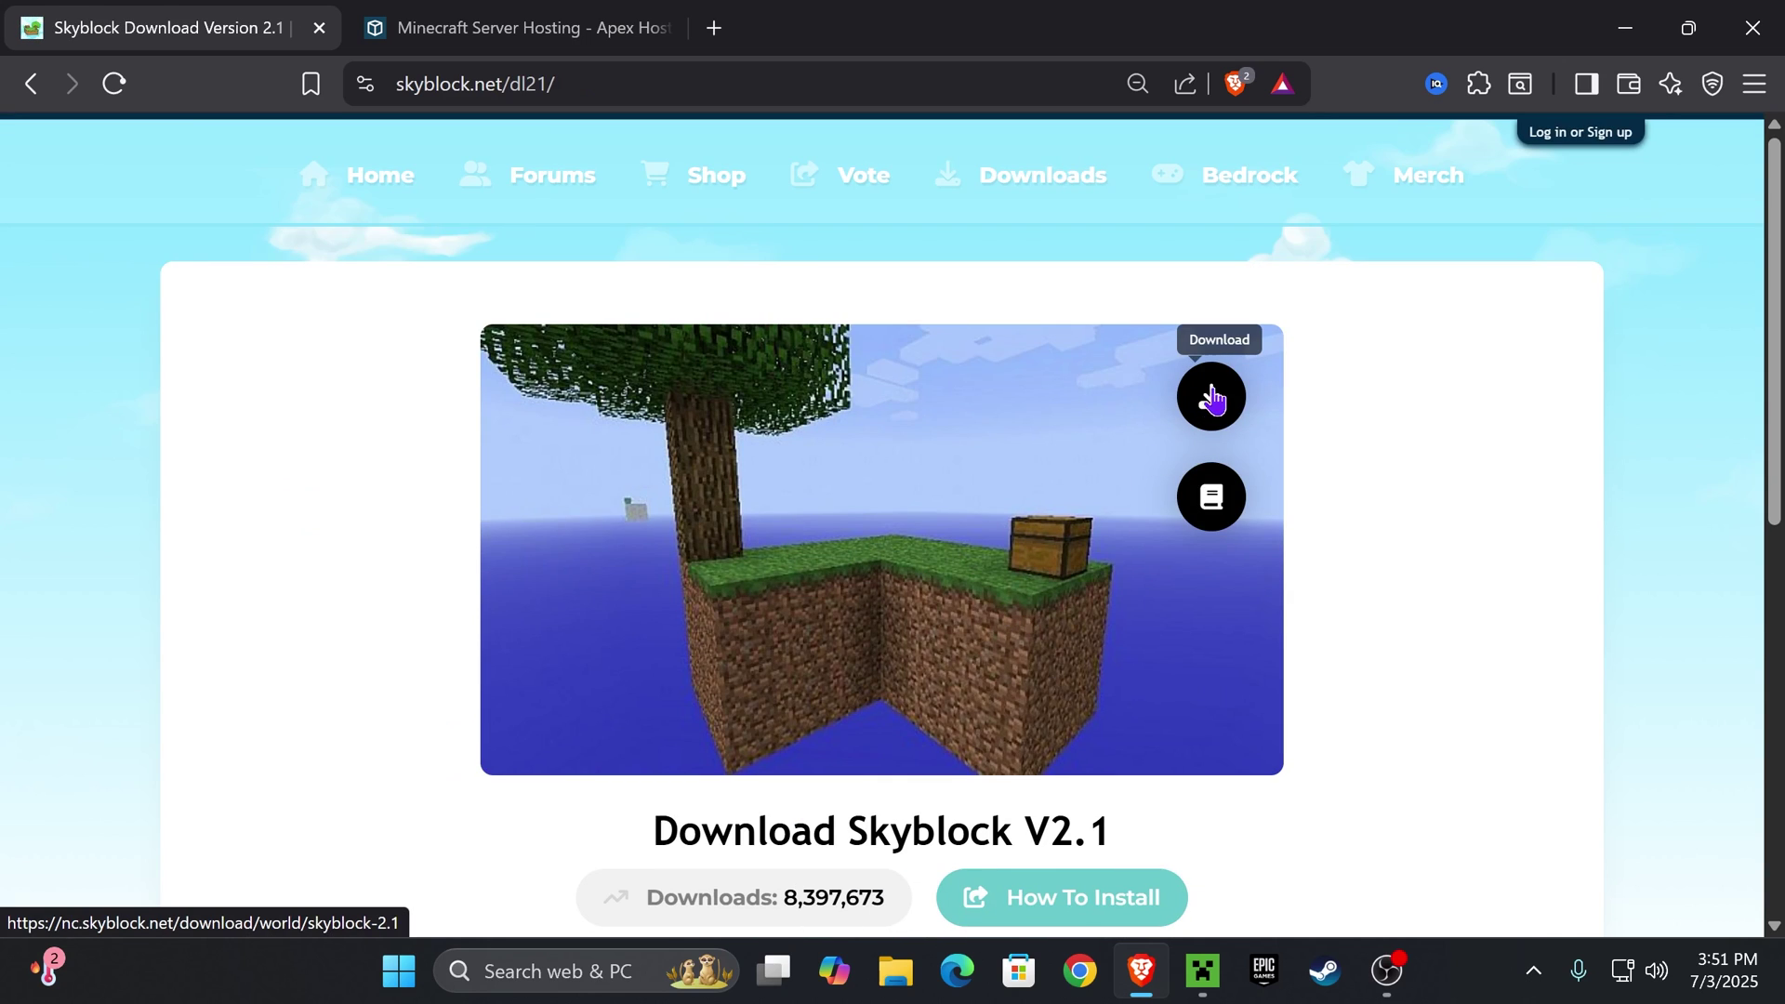
left_click(1211, 409)
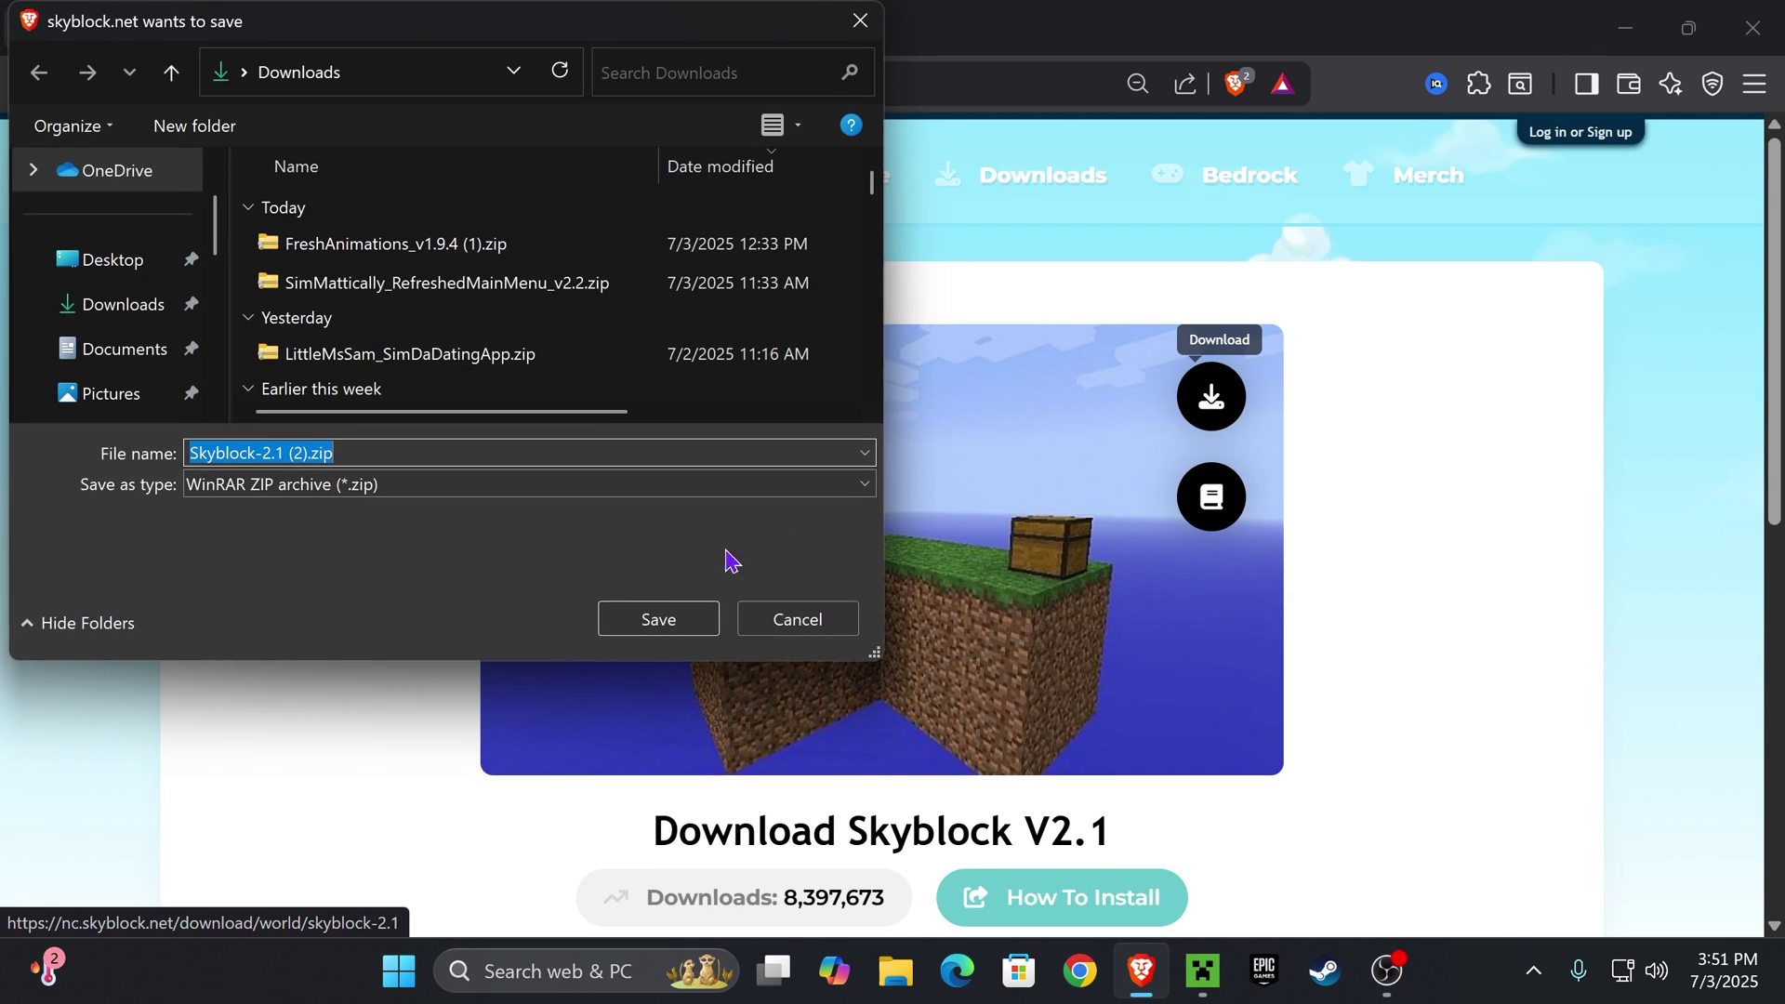
left_click(669, 619)
left_click_drag(1314, 41, 1032, 684)
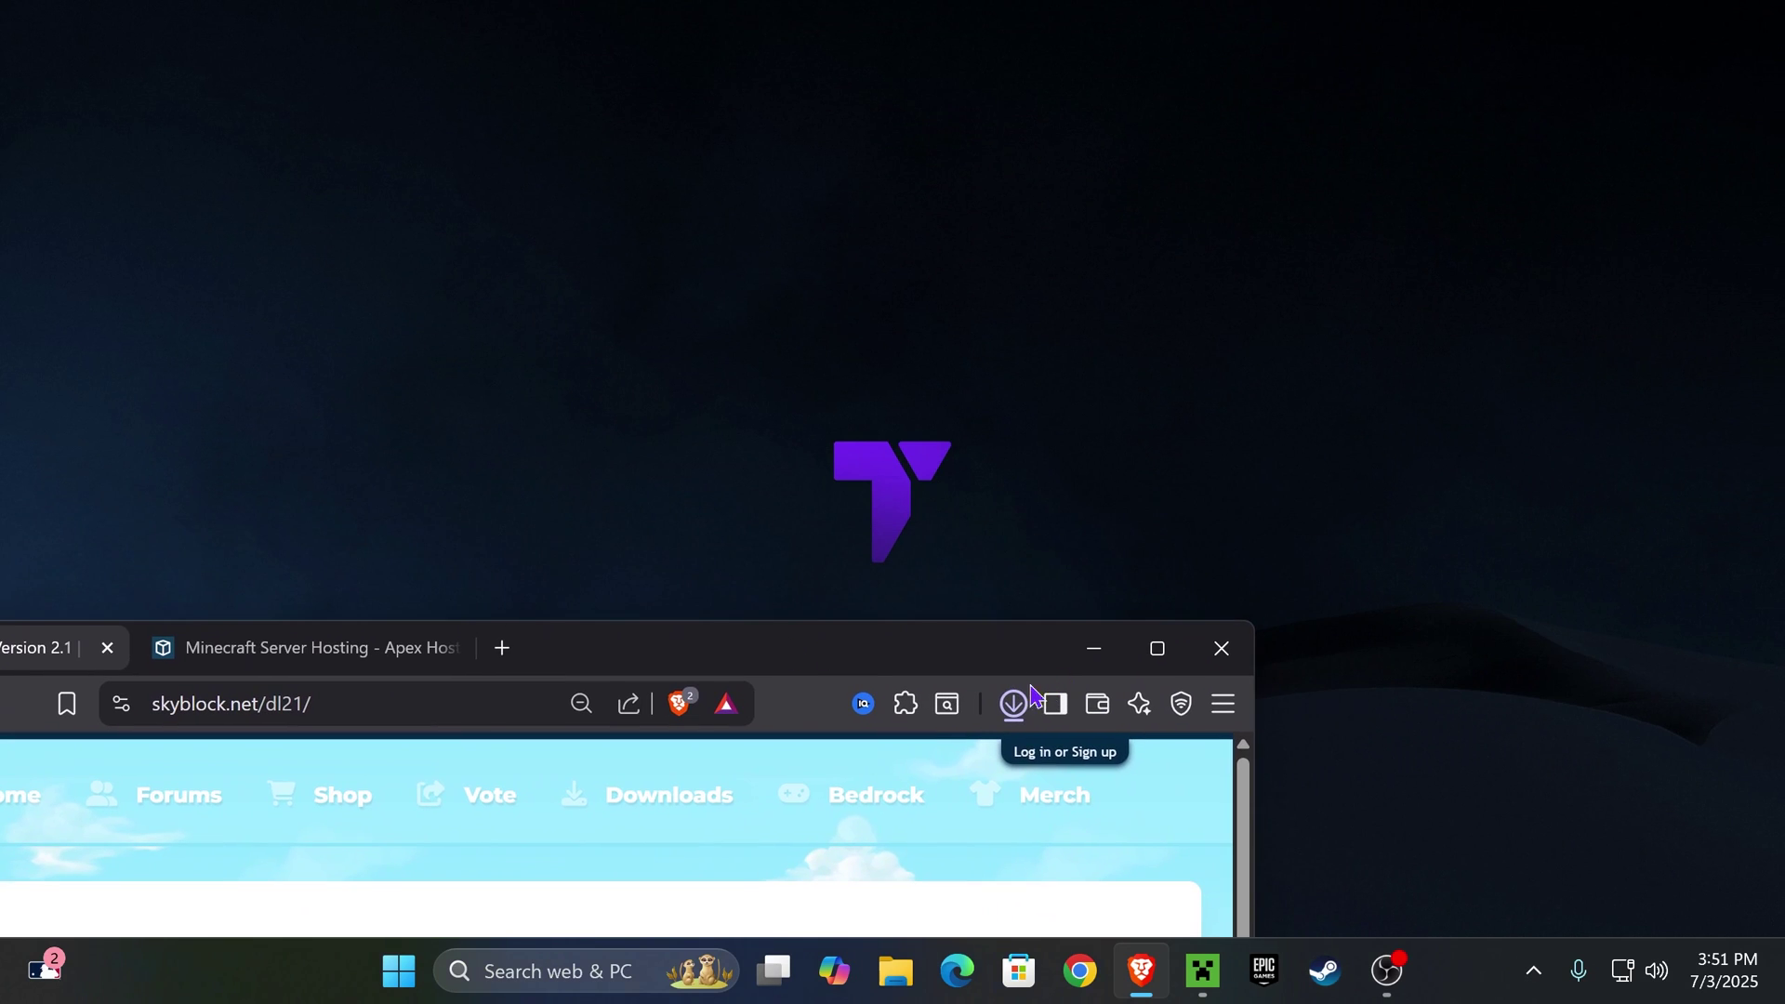
left_click(1016, 703)
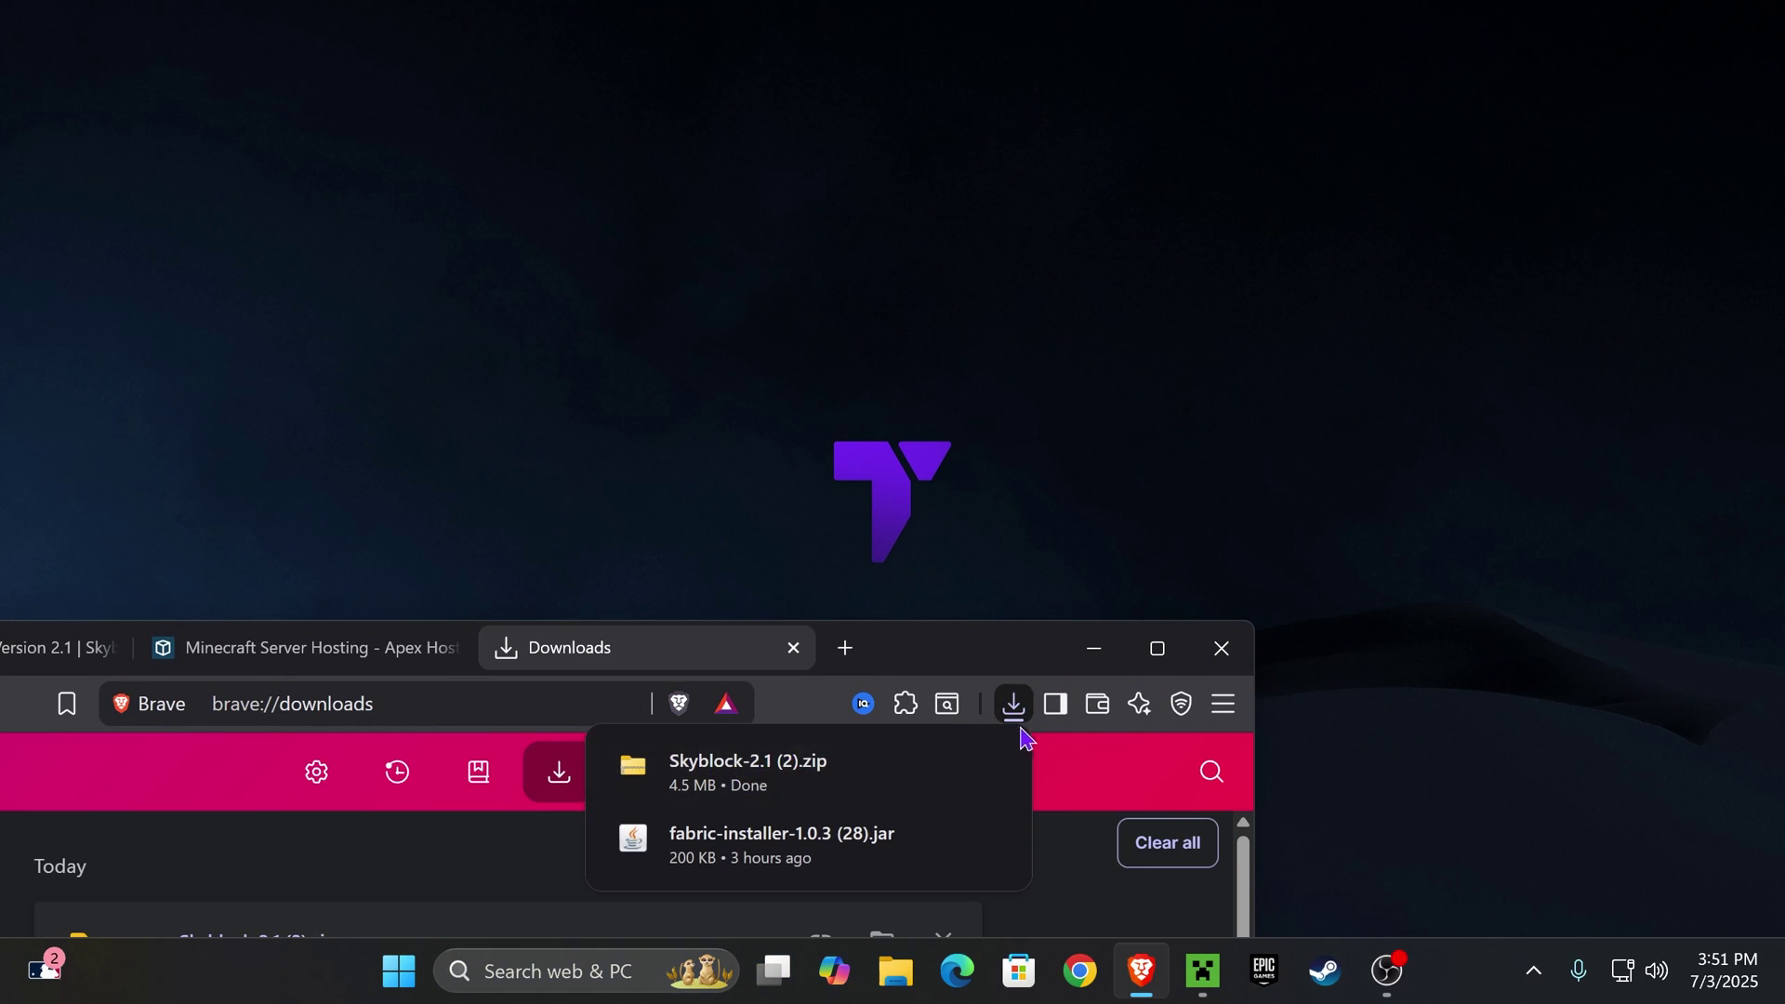
mouse_move(746, 771)
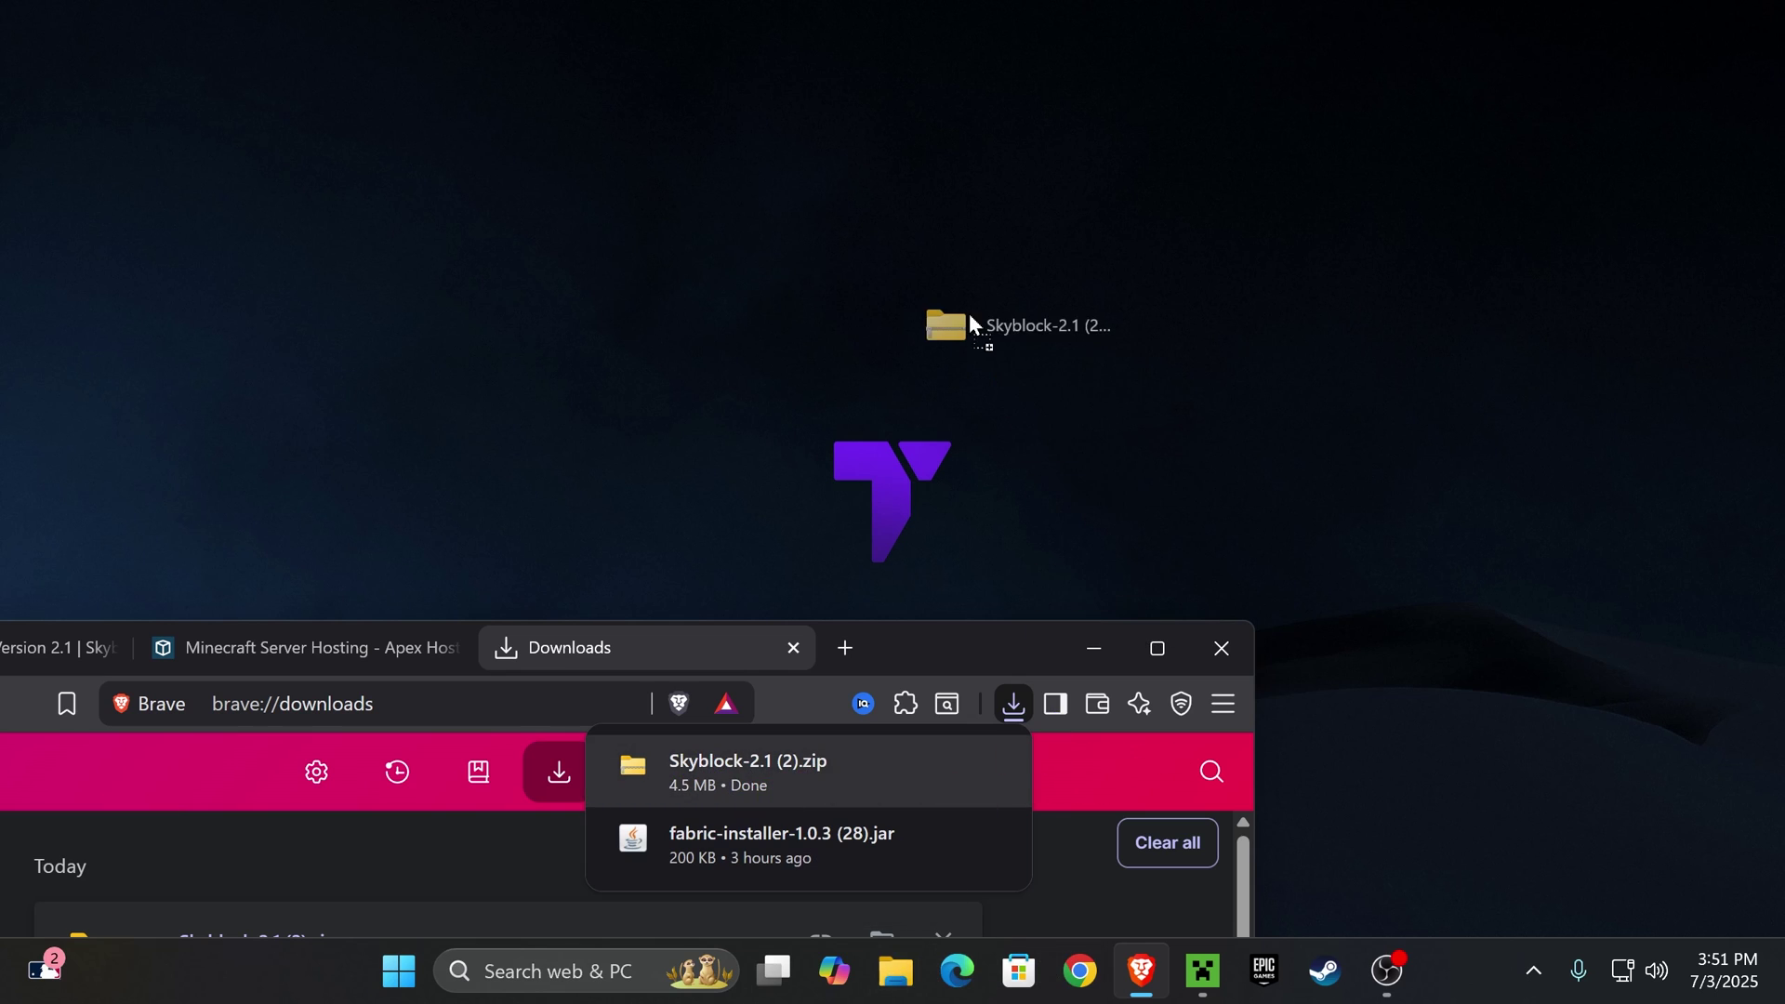
Extract the Skyblock-2.1 zip on the desktop with Extract All, showing extracted files
left_click(1095, 648)
left_click_drag(58, 56, 651, 258)
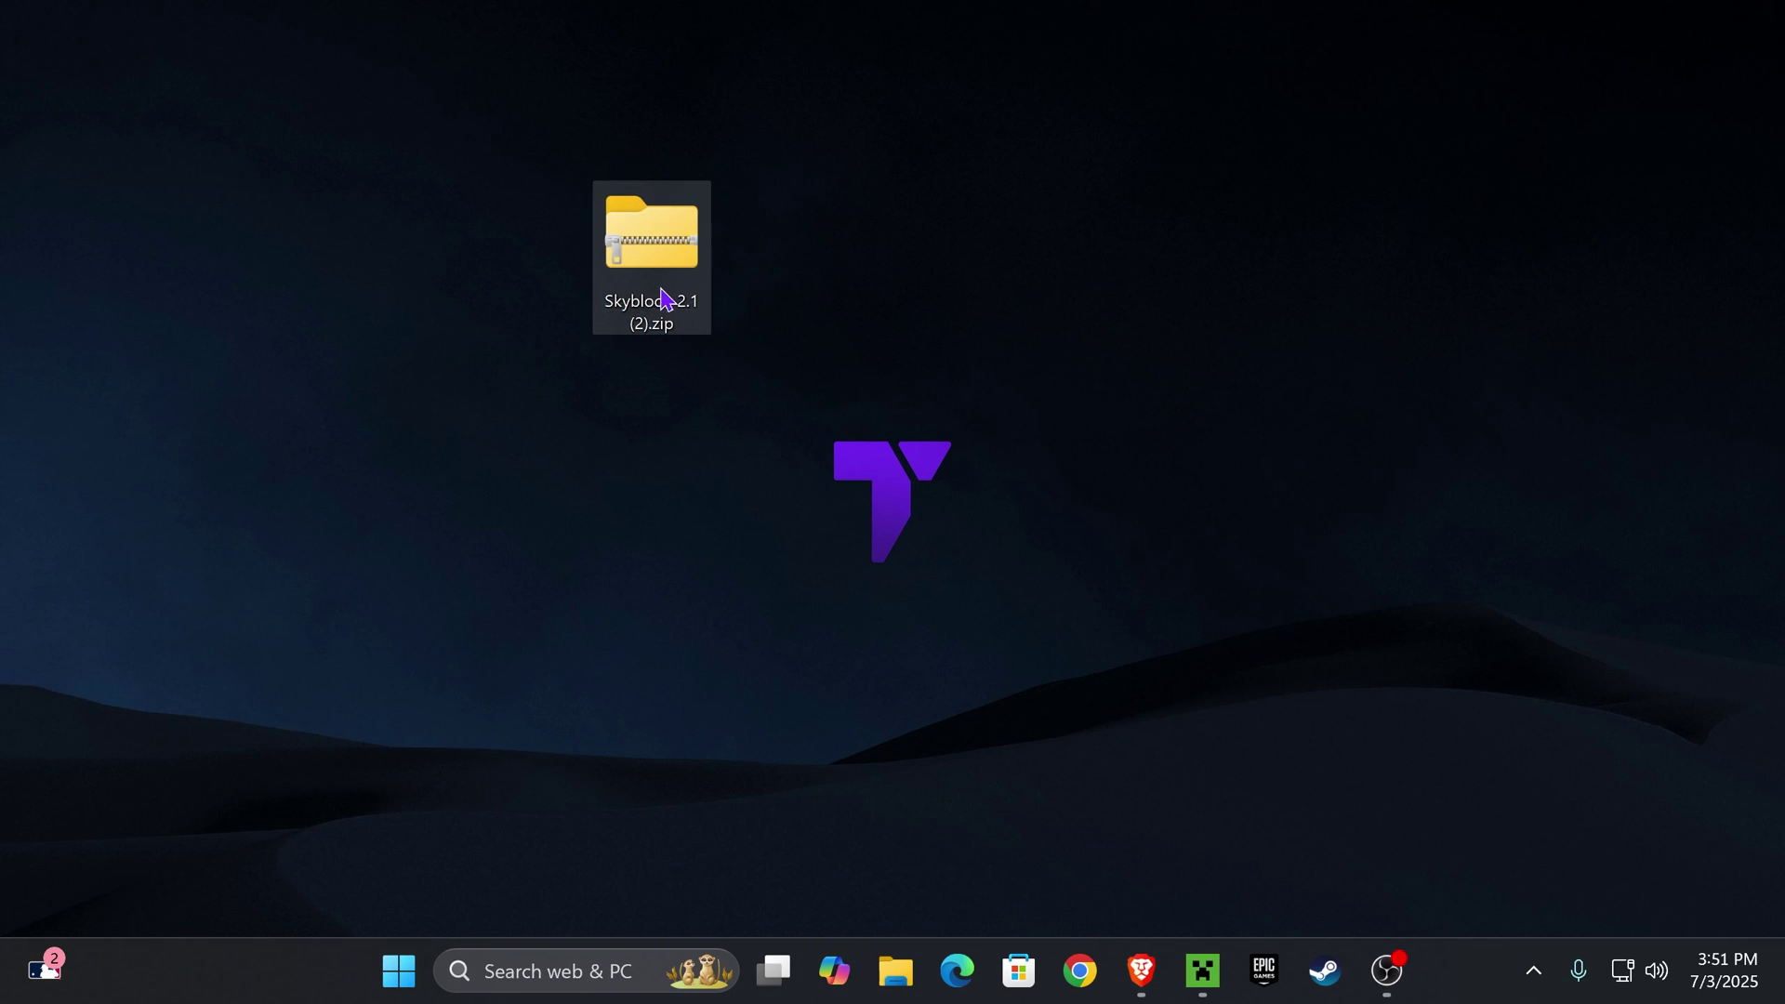
right_click(660, 238)
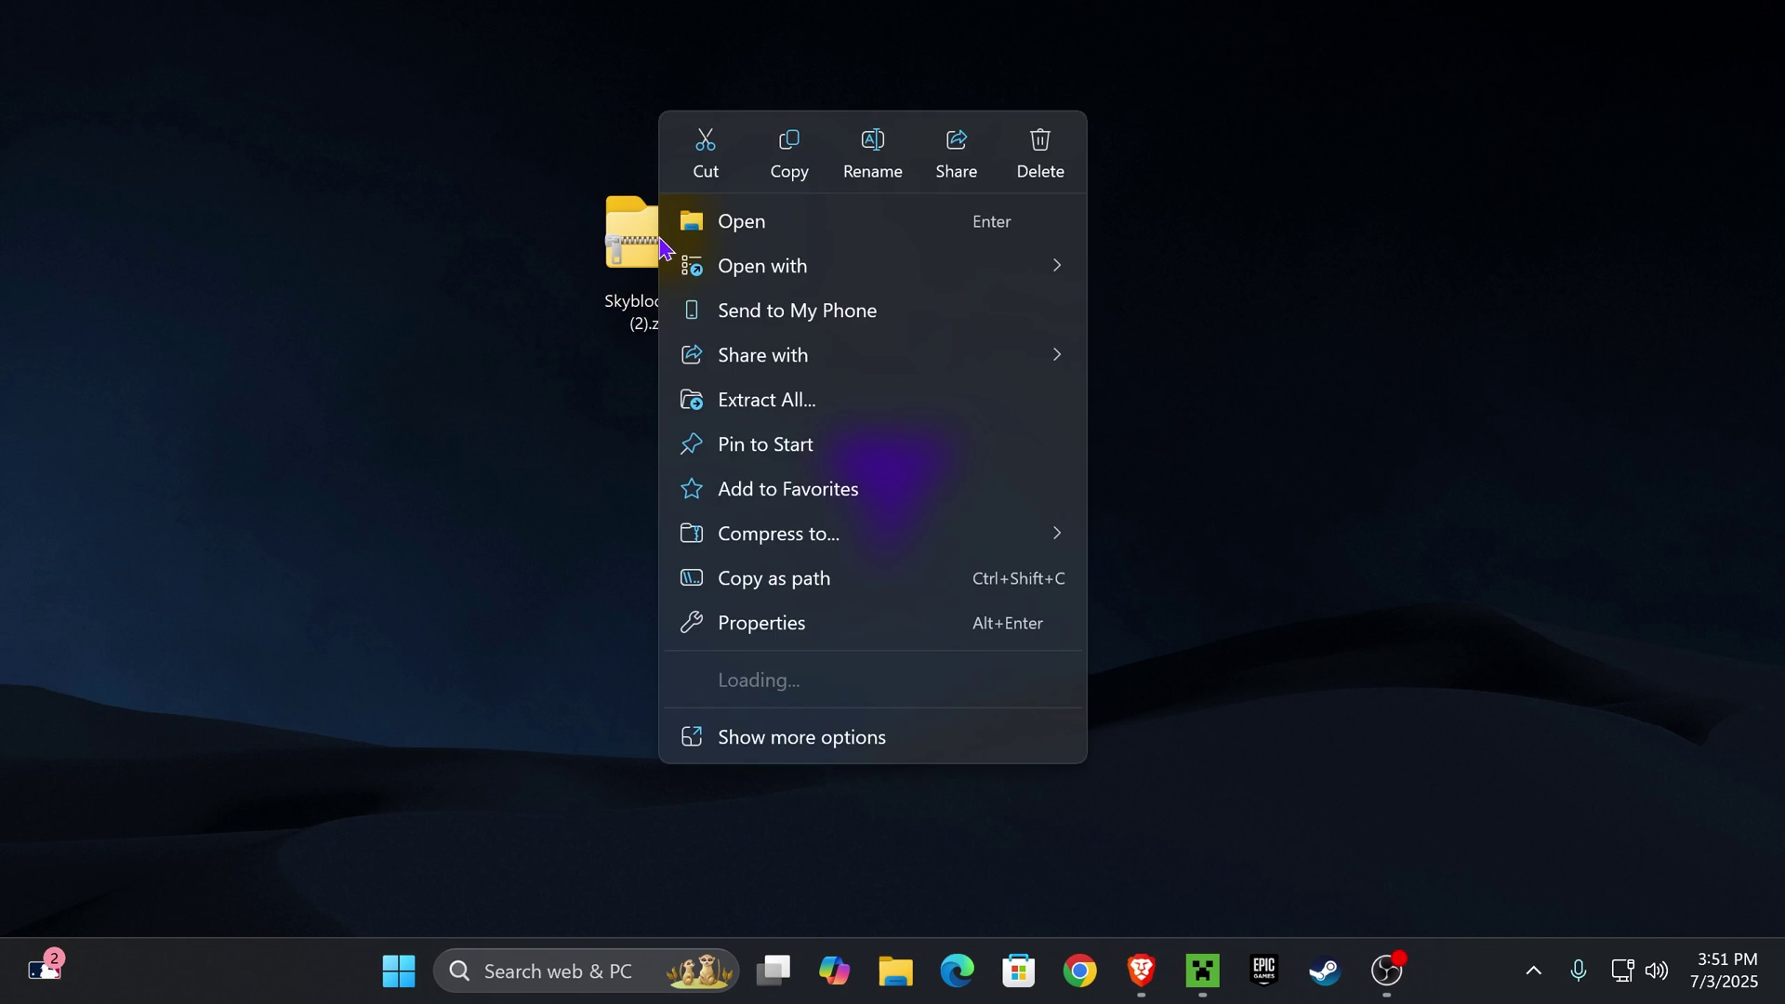
left_click(824, 414)
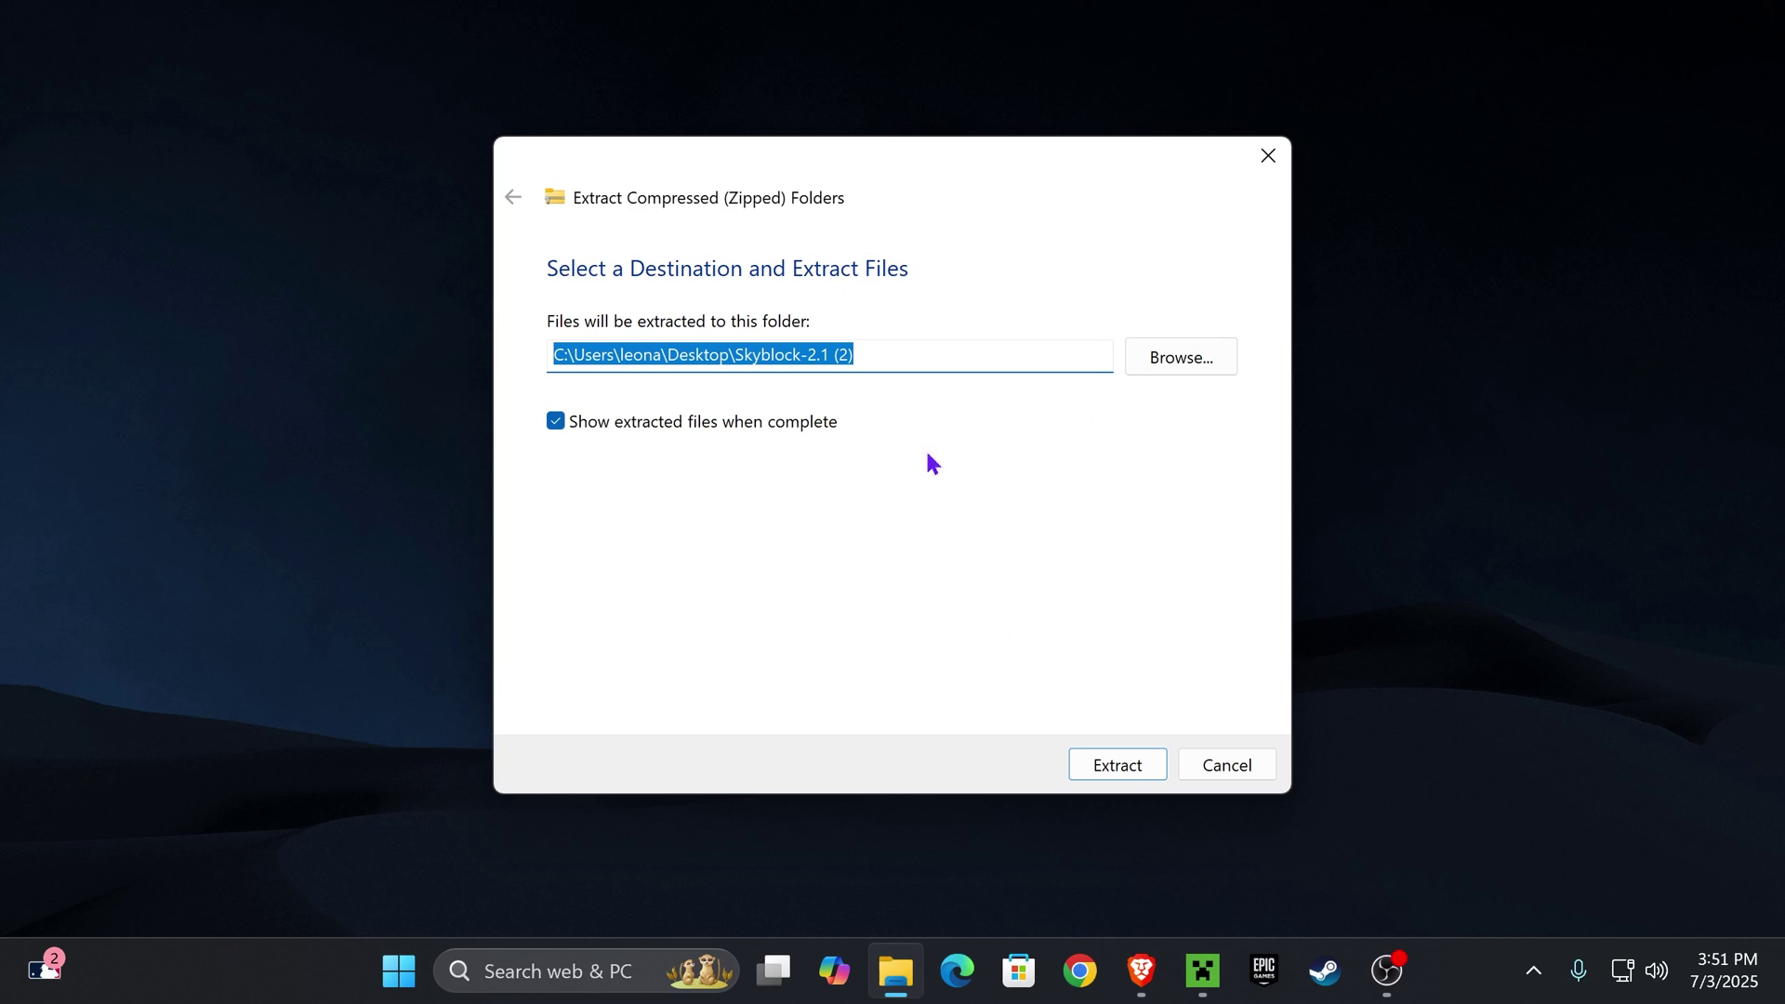
left_click(1135, 765)
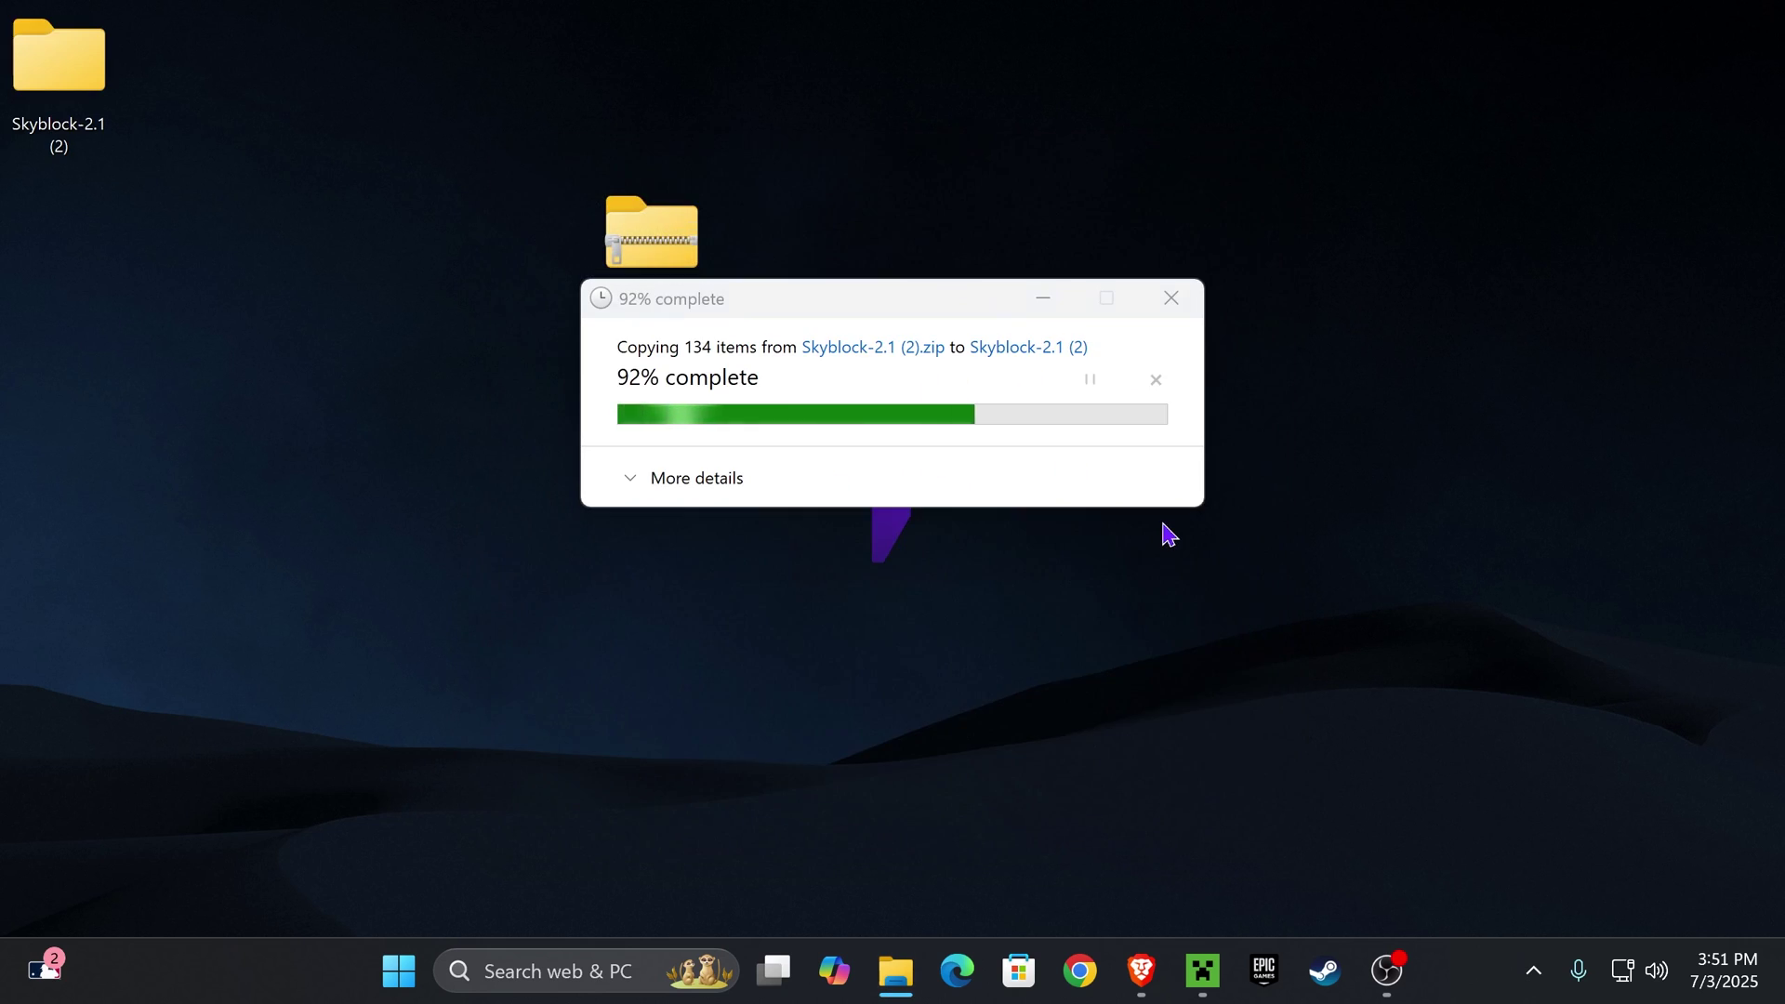
Reposition the extracted folder window and check the two extracted folders
left_click_drag(1442, 120, 1610, 100)
left_click(613, 332)
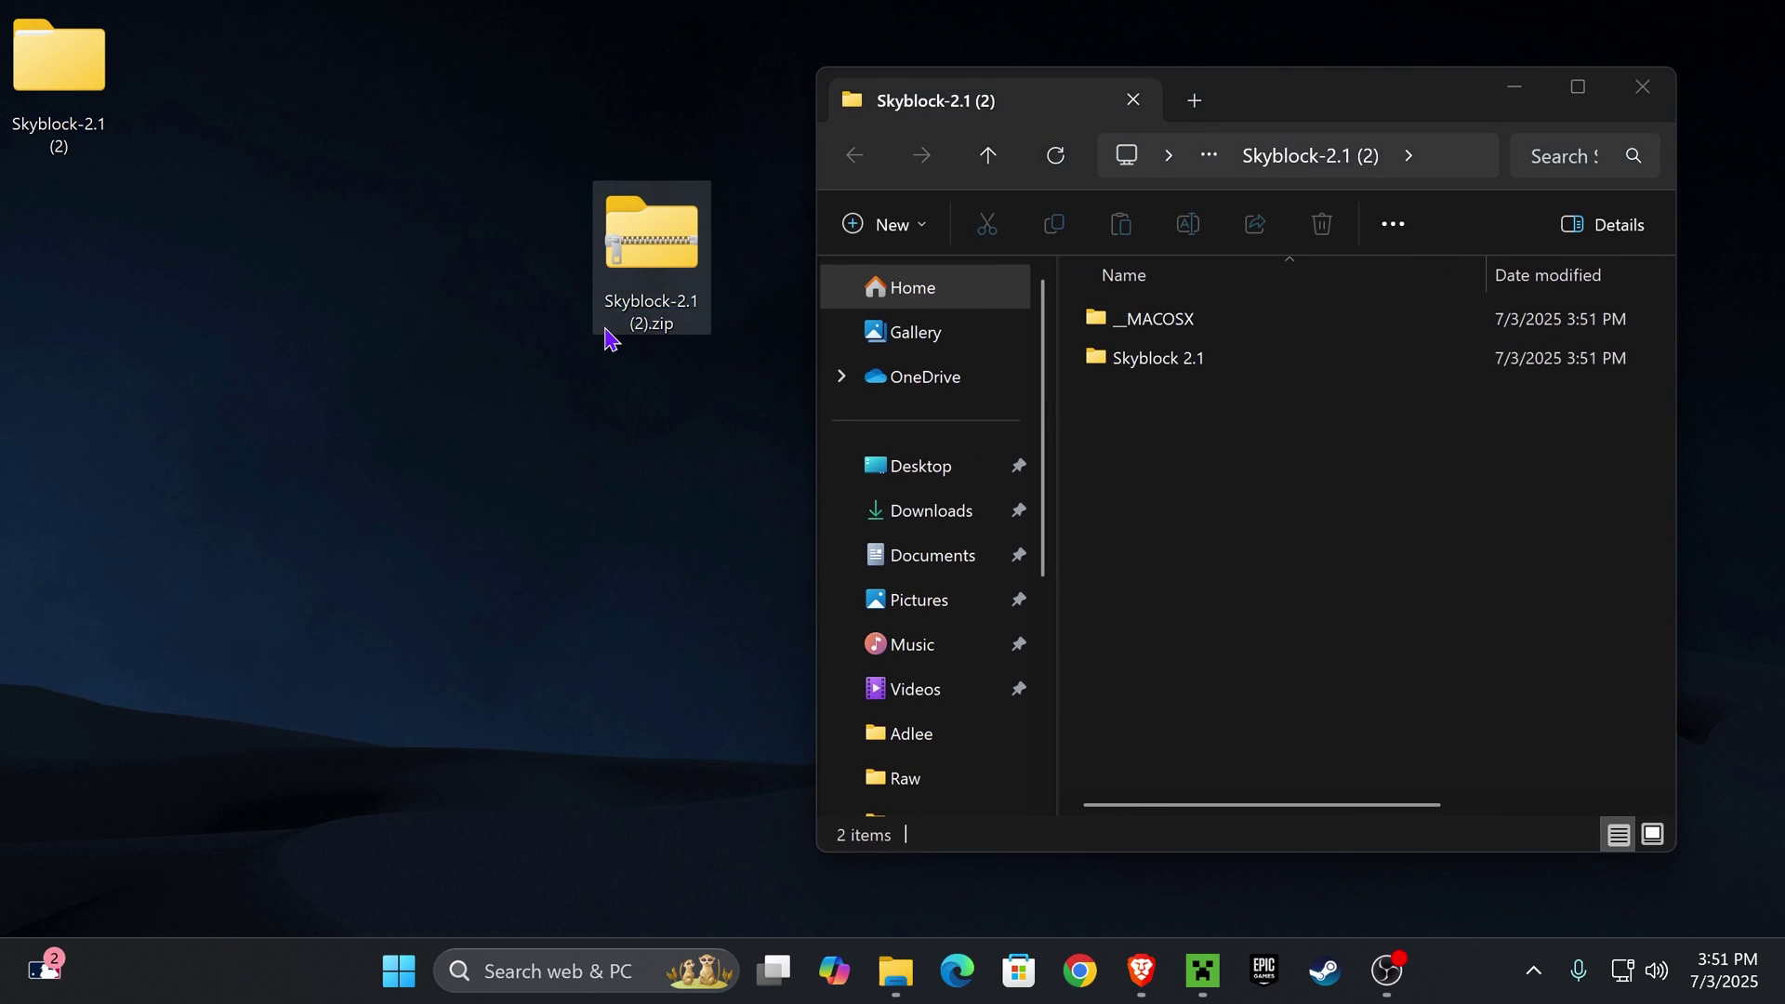
left_click_drag(1324, 100, 763, 142)
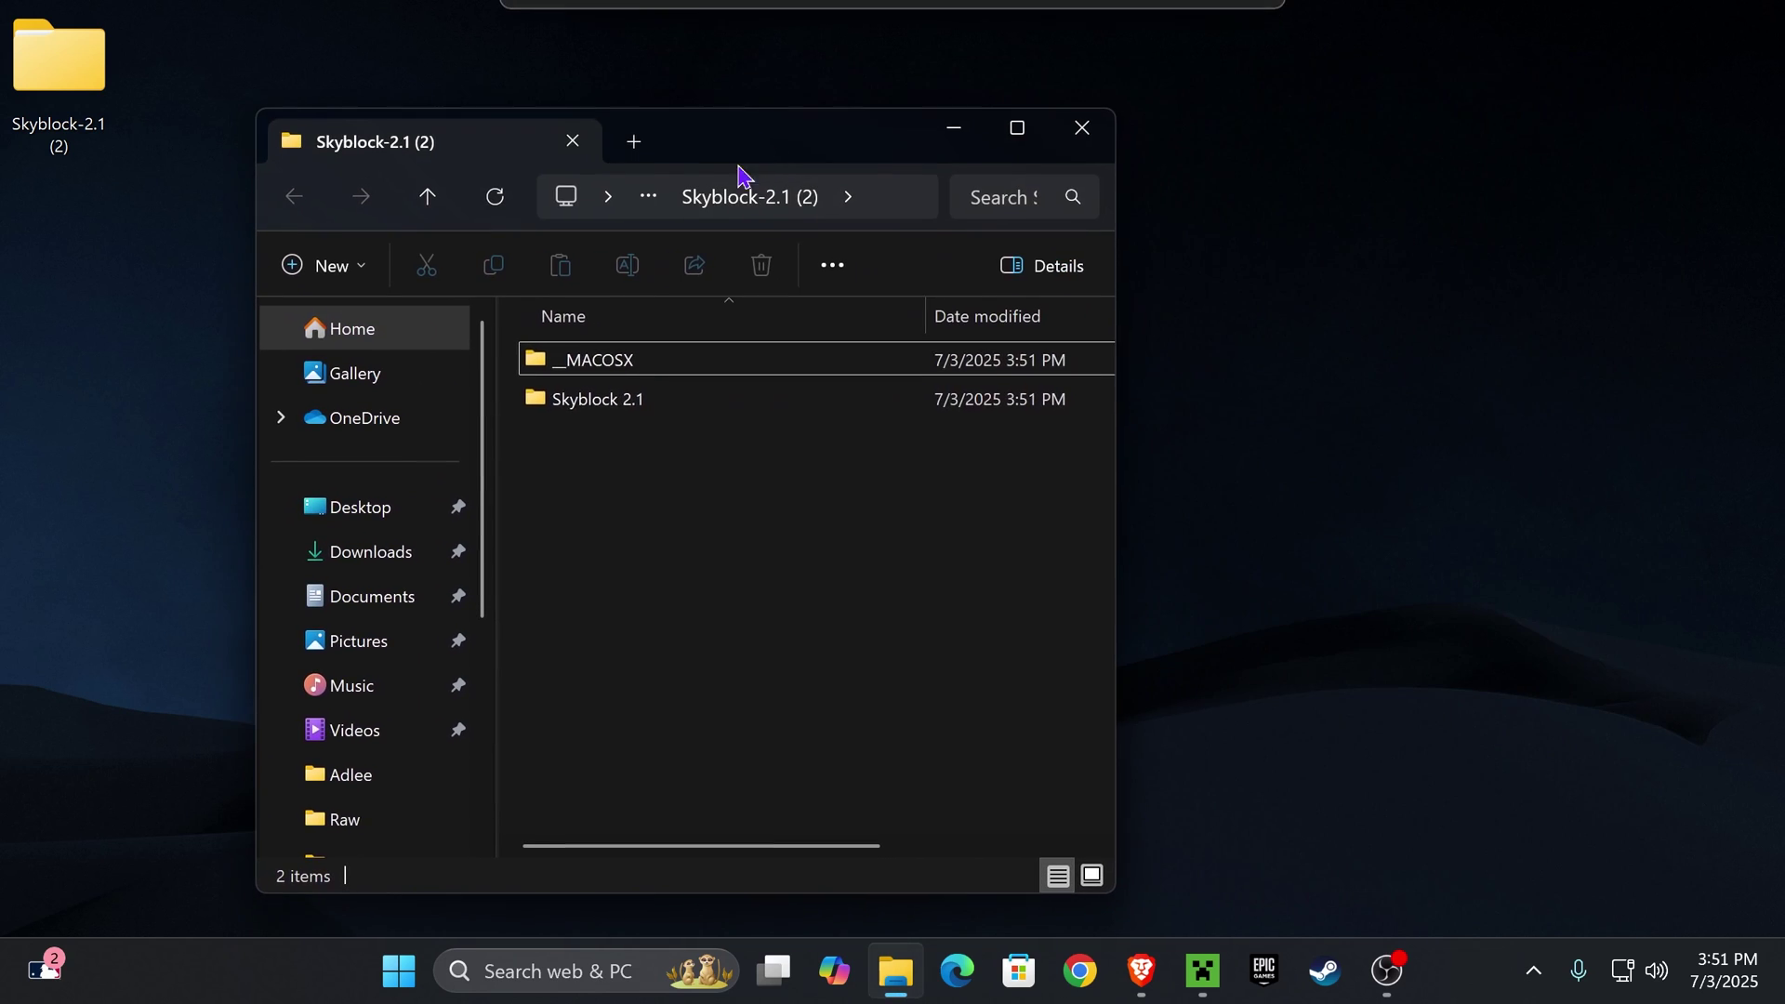
left_click_drag(656, 348, 766, 569)
left_click(766, 569)
left_click_drag(781, 140, 955, 95)
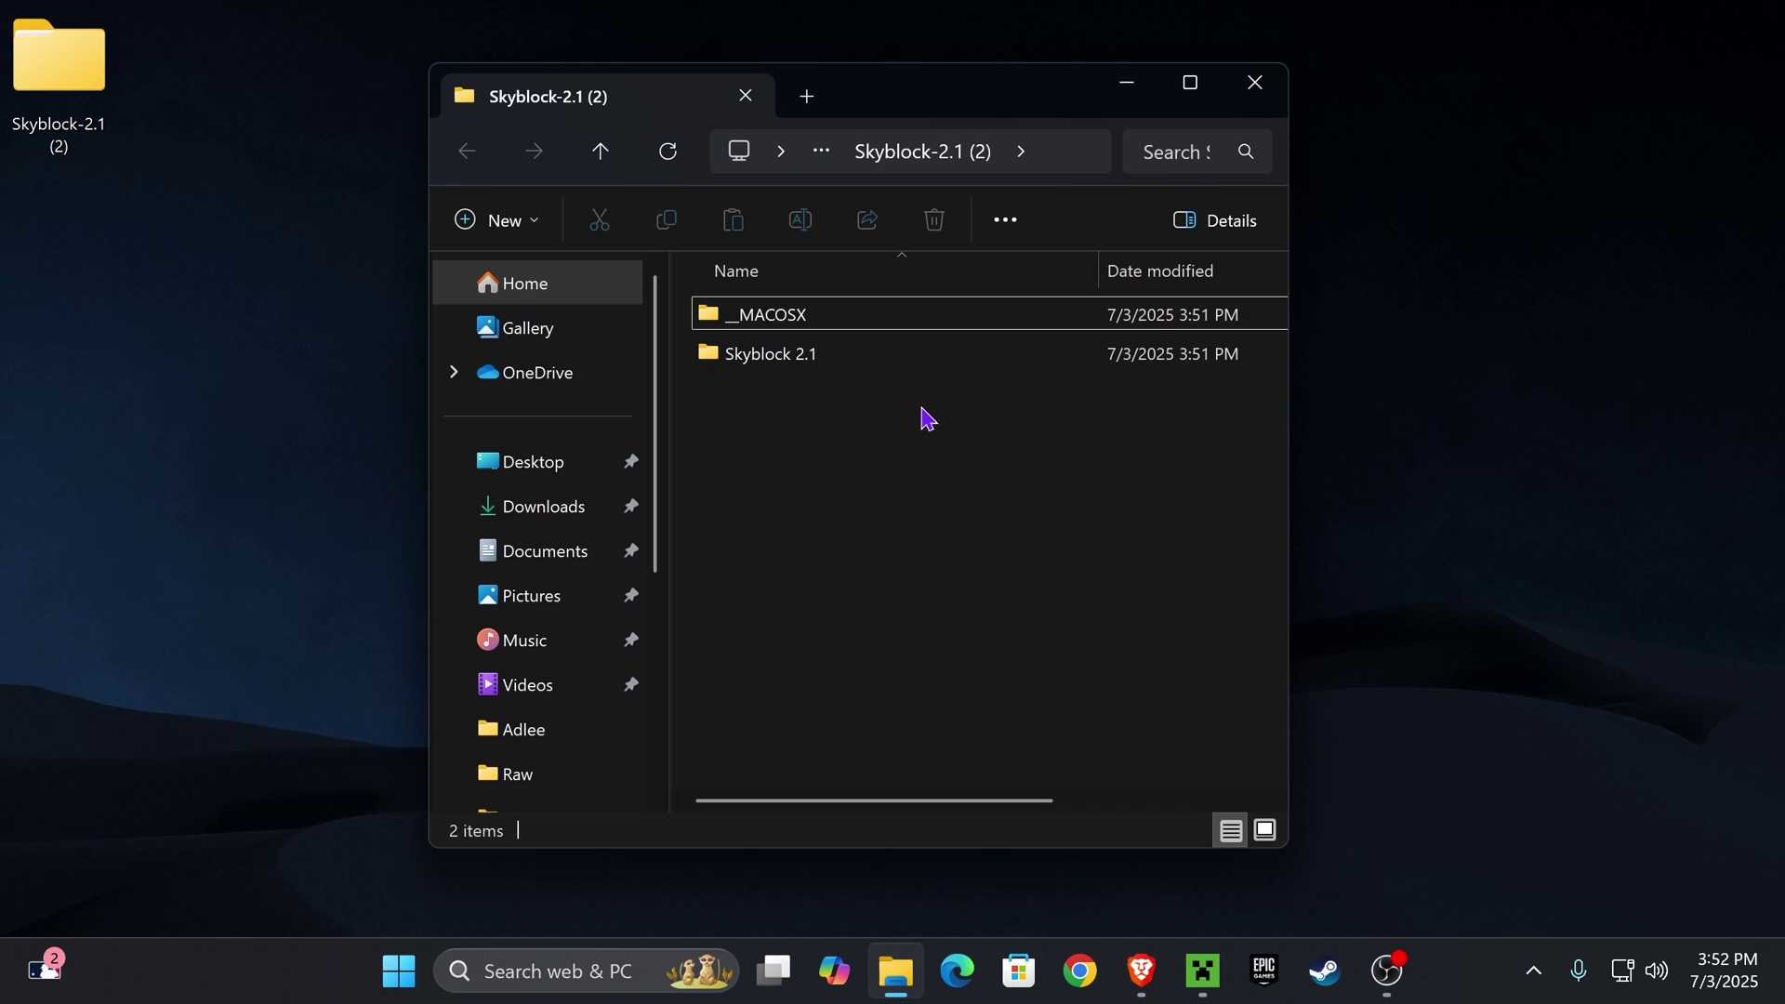
Inspect the __MACOSX and Skyblock 2.1 folders and bring up the Minecraft Launcher
left_click(819, 319)
left_click(808, 355)
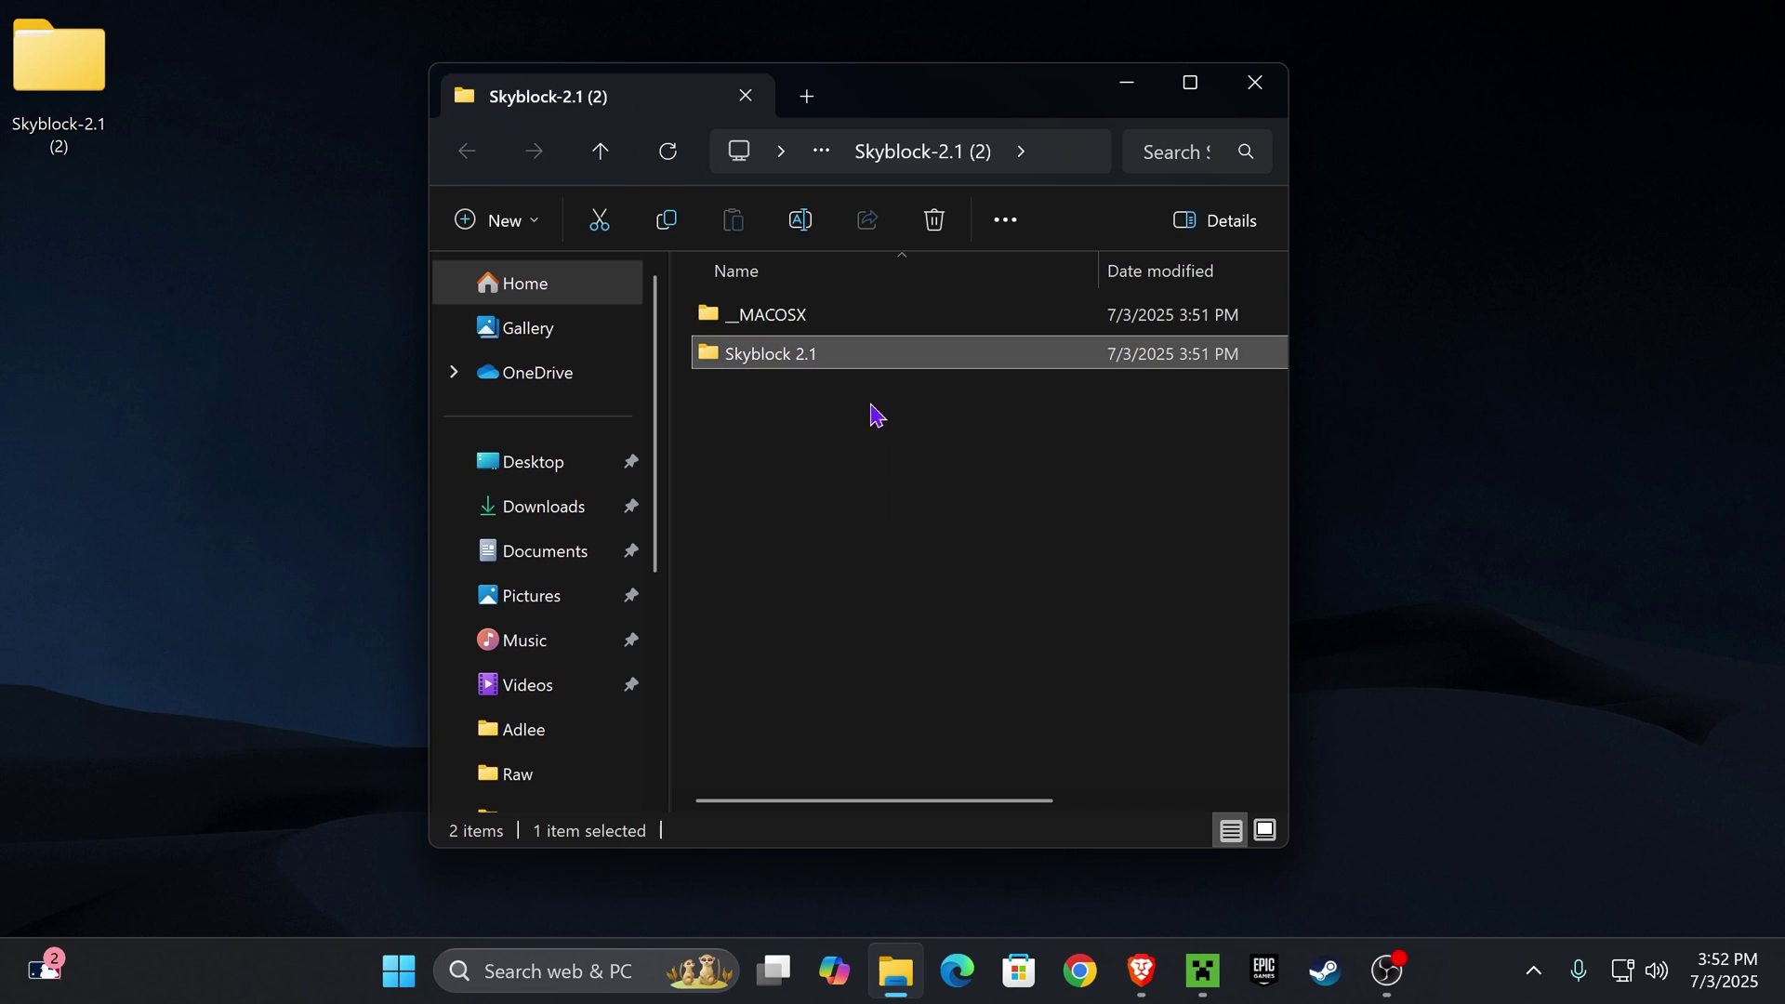
key("ctrl+a")
left_click(1044, 433)
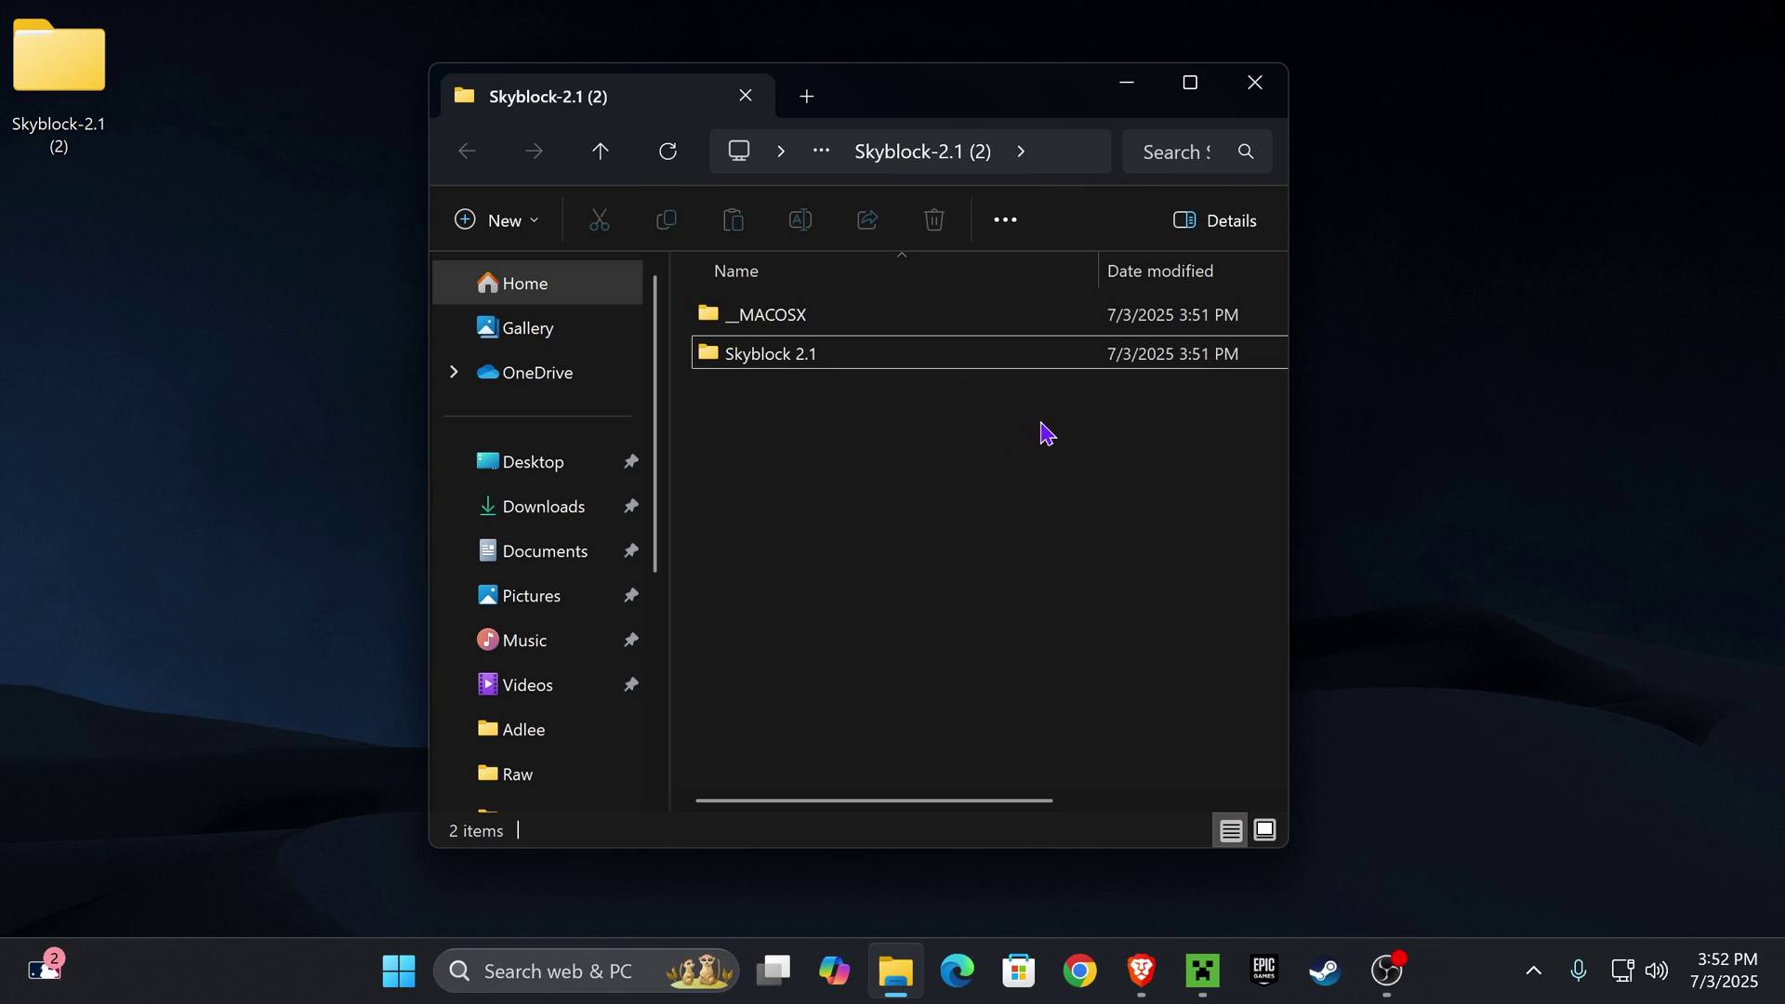
left_click(1202, 971)
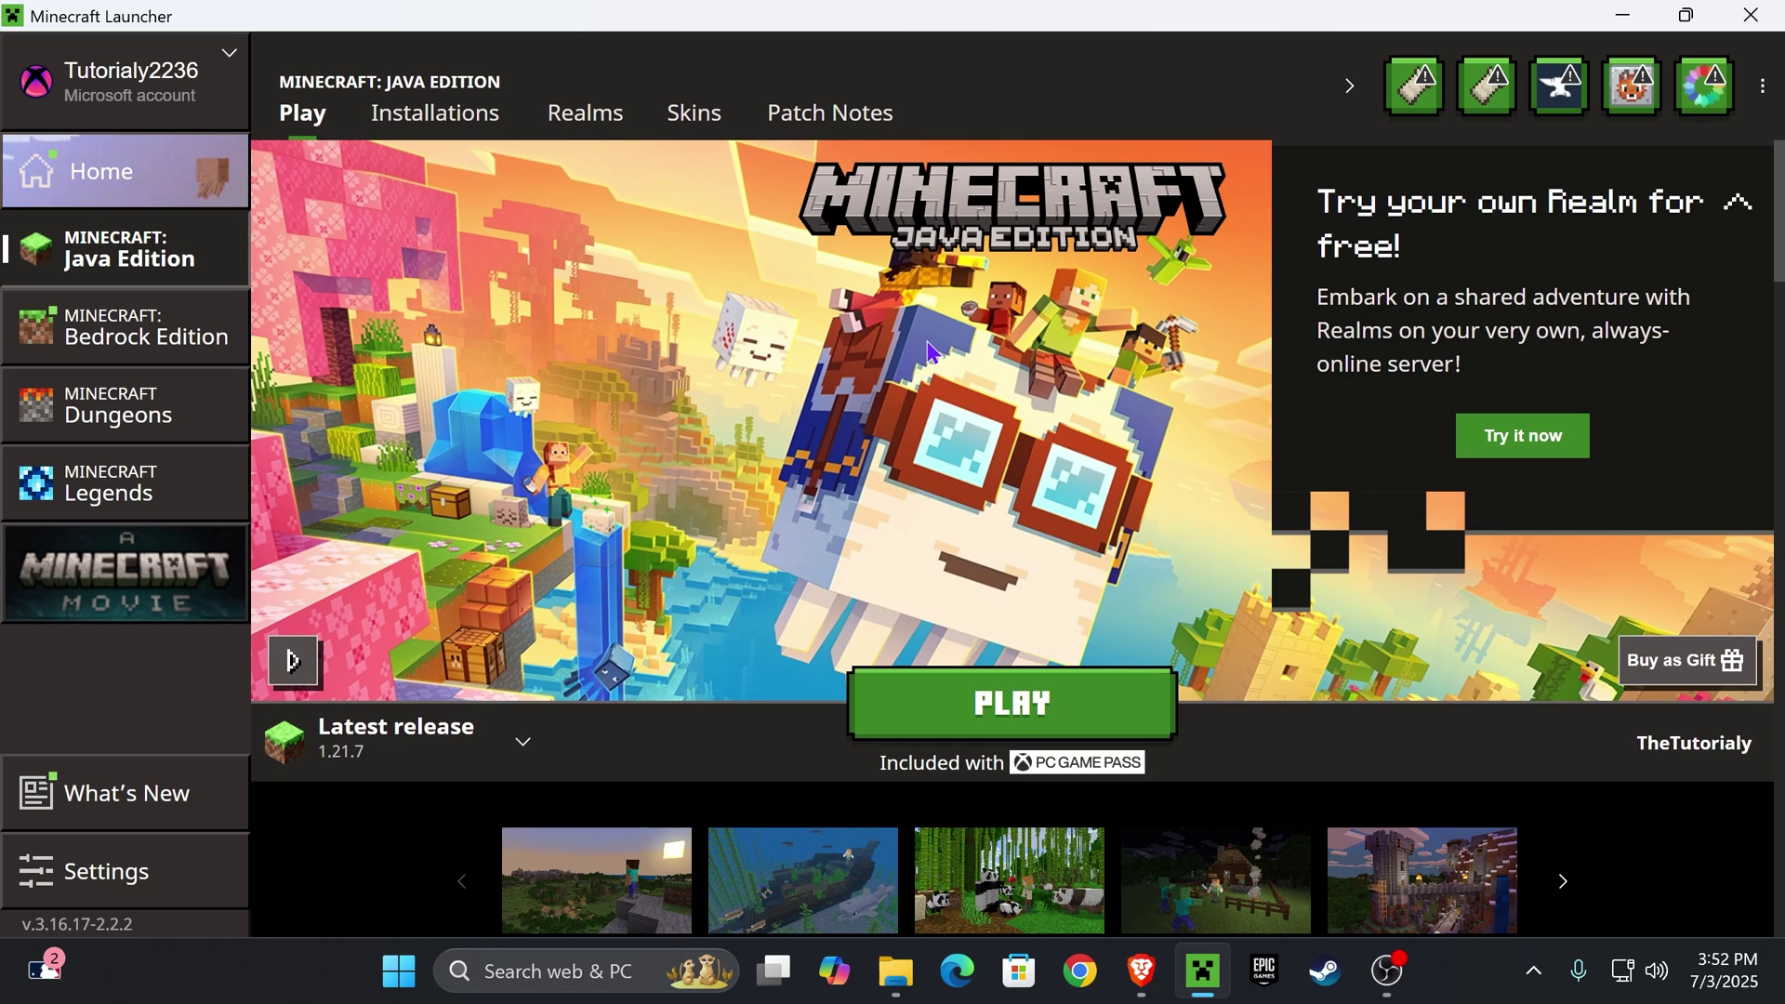
Hide modded installations and open the Latest release's .minecraft game folder
left_click(456, 119)
left_click(1469, 203)
mouse_move(1018, 396)
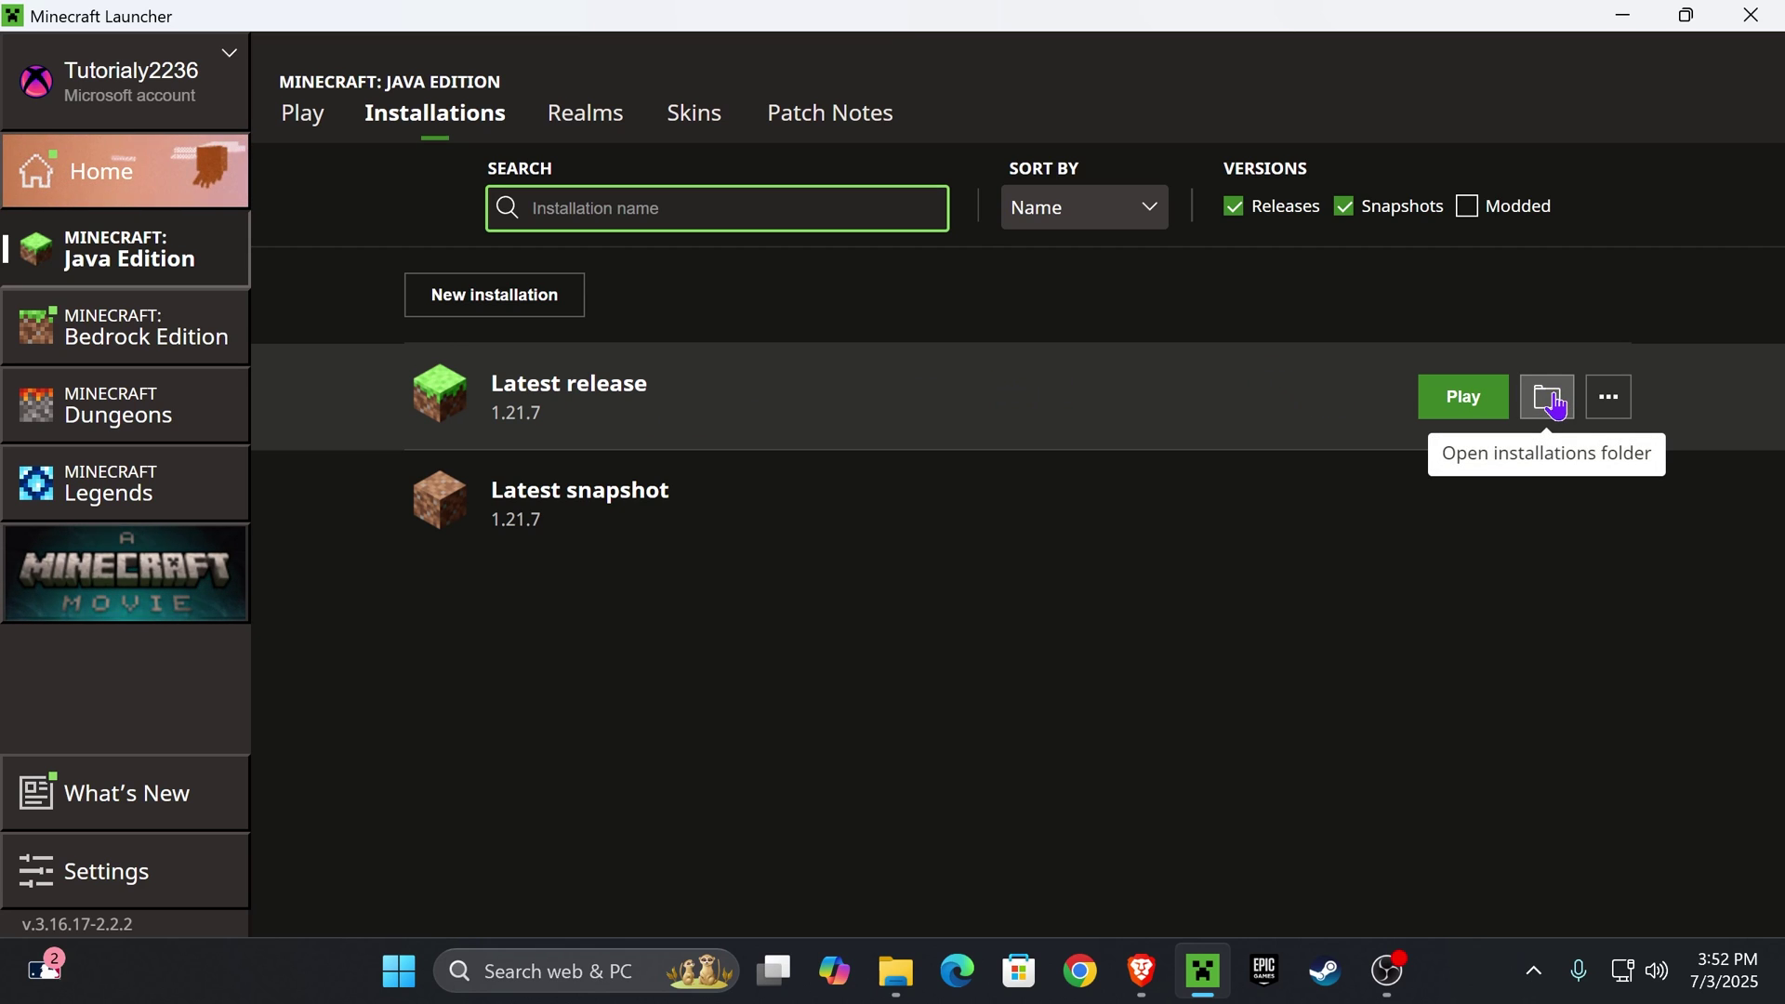
left_click(1551, 404)
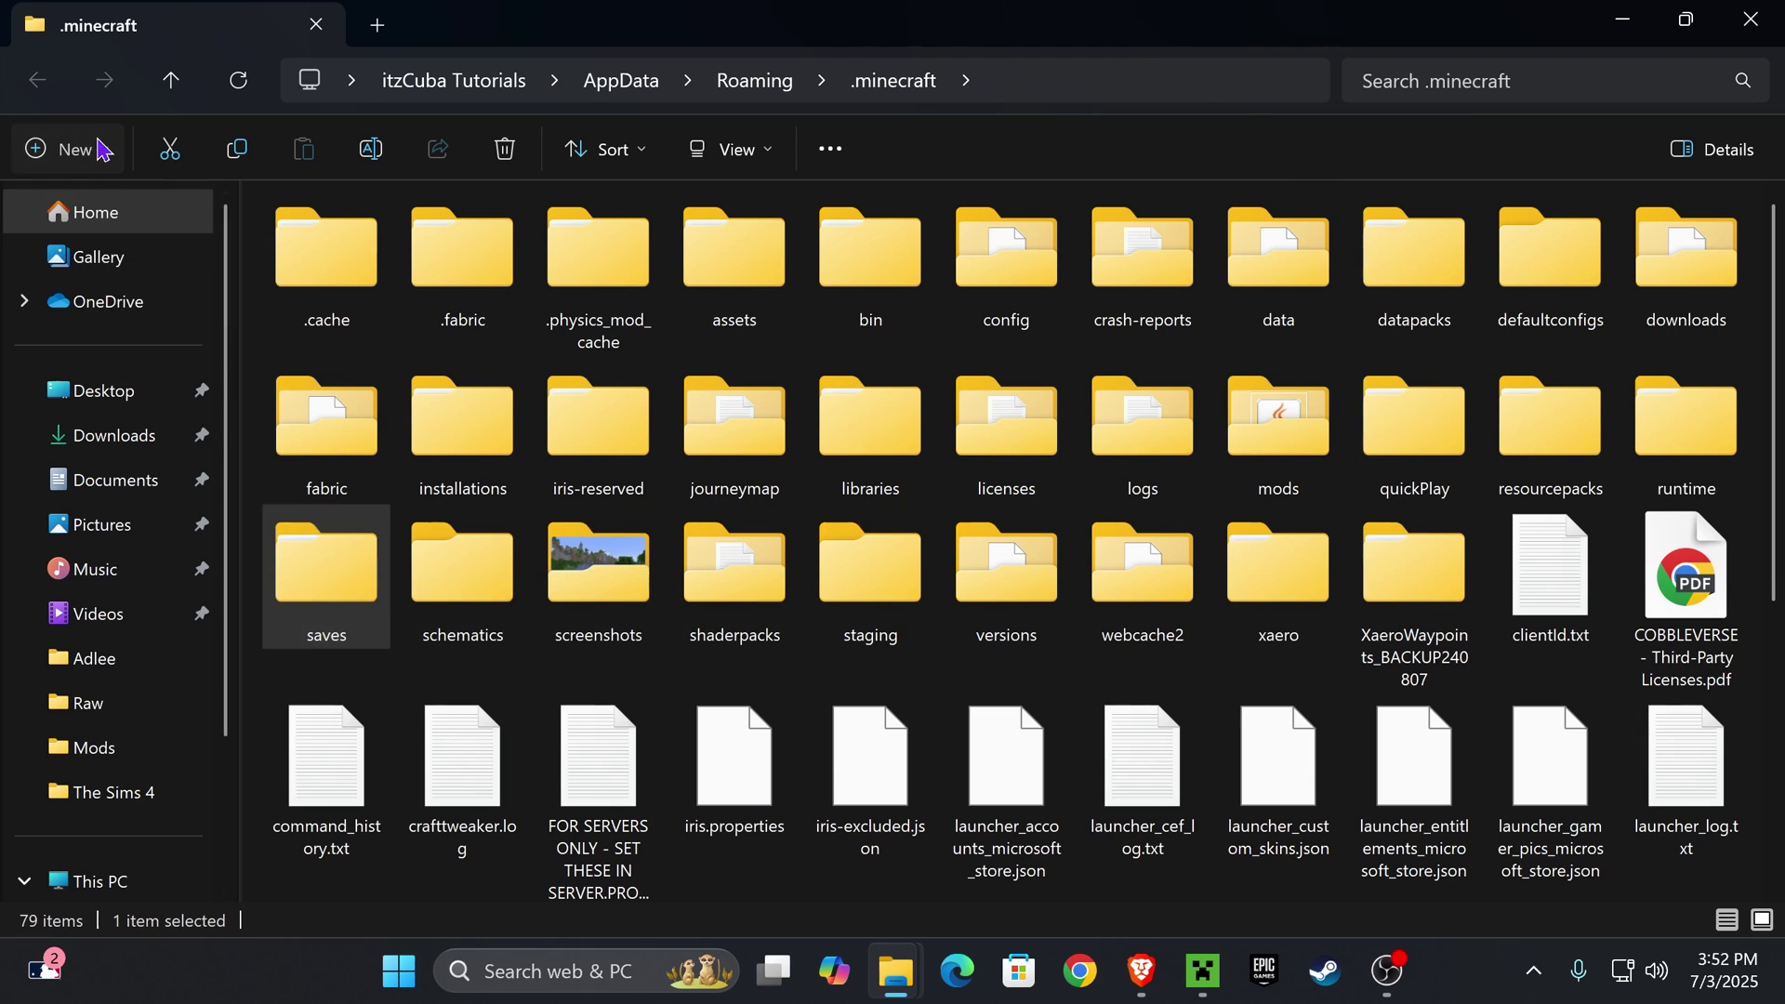
Dismiss the creation options and open the saves folder inside .minecraft
left_click(63, 148)
key("Escape")
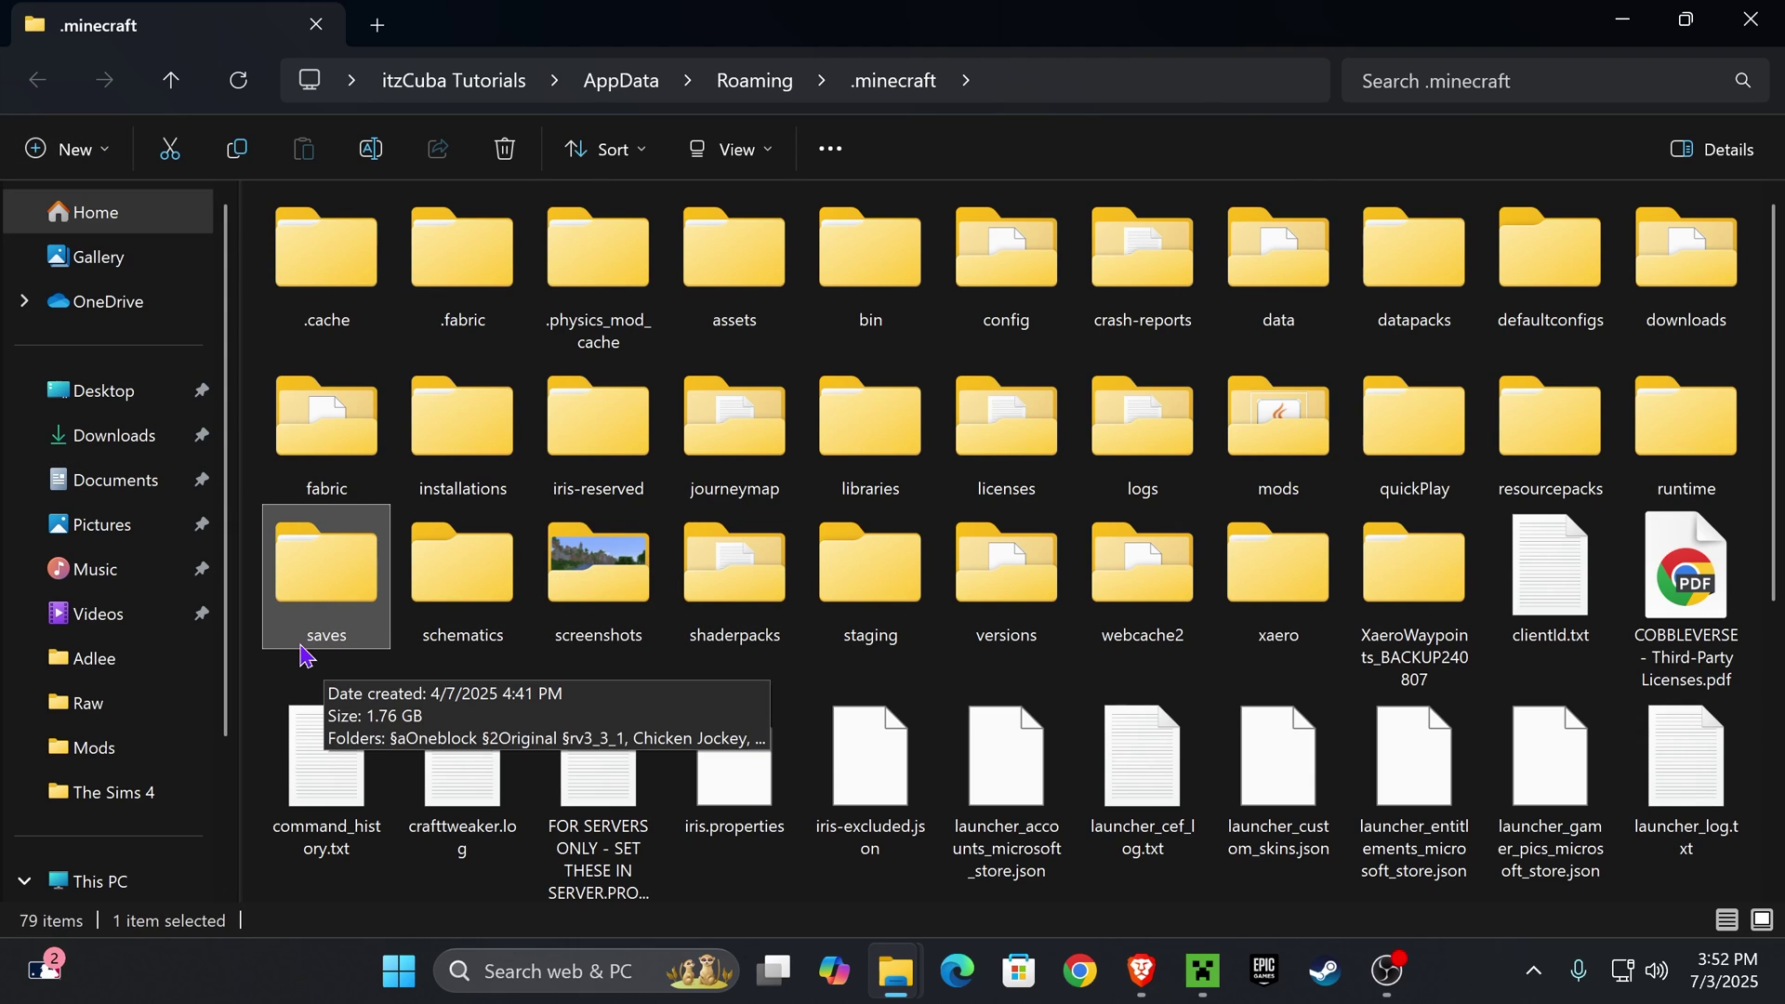
double_click(344, 559)
Review the 23 world folders in saves and shrink the window to make room
left_click_drag(1660, 544, 280, 202)
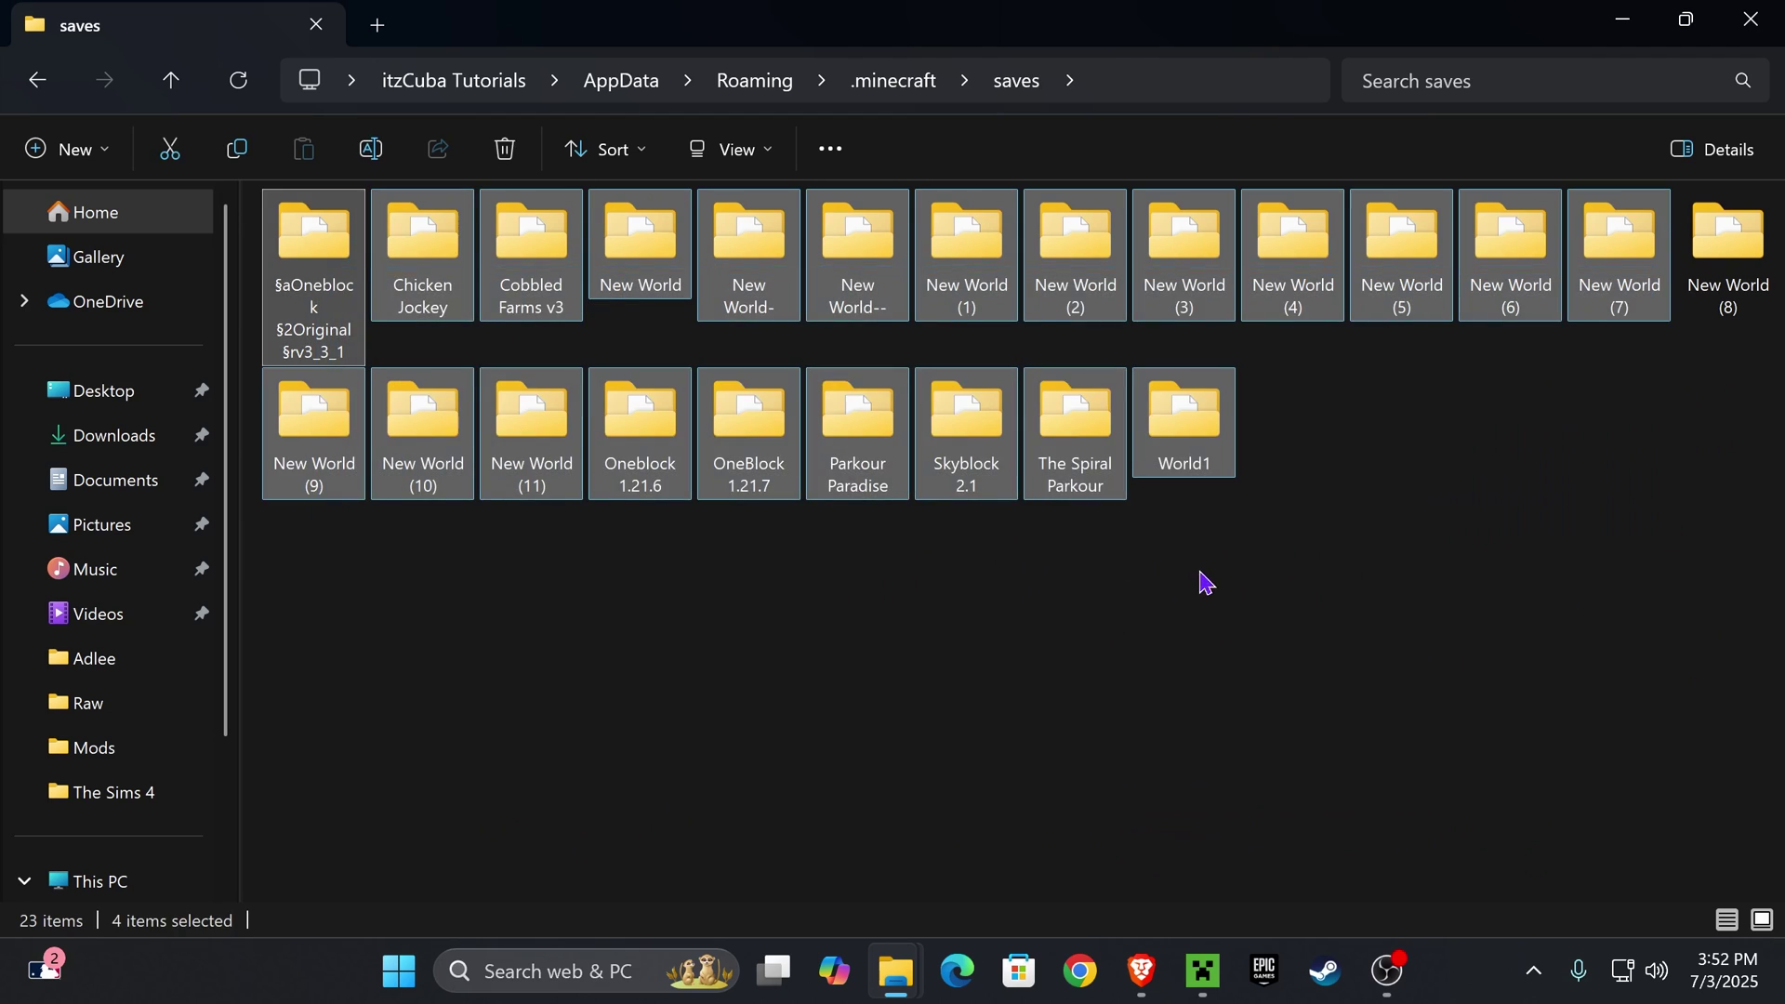
left_click(1614, 530)
left_click_drag(1743, 509, 179, 272)
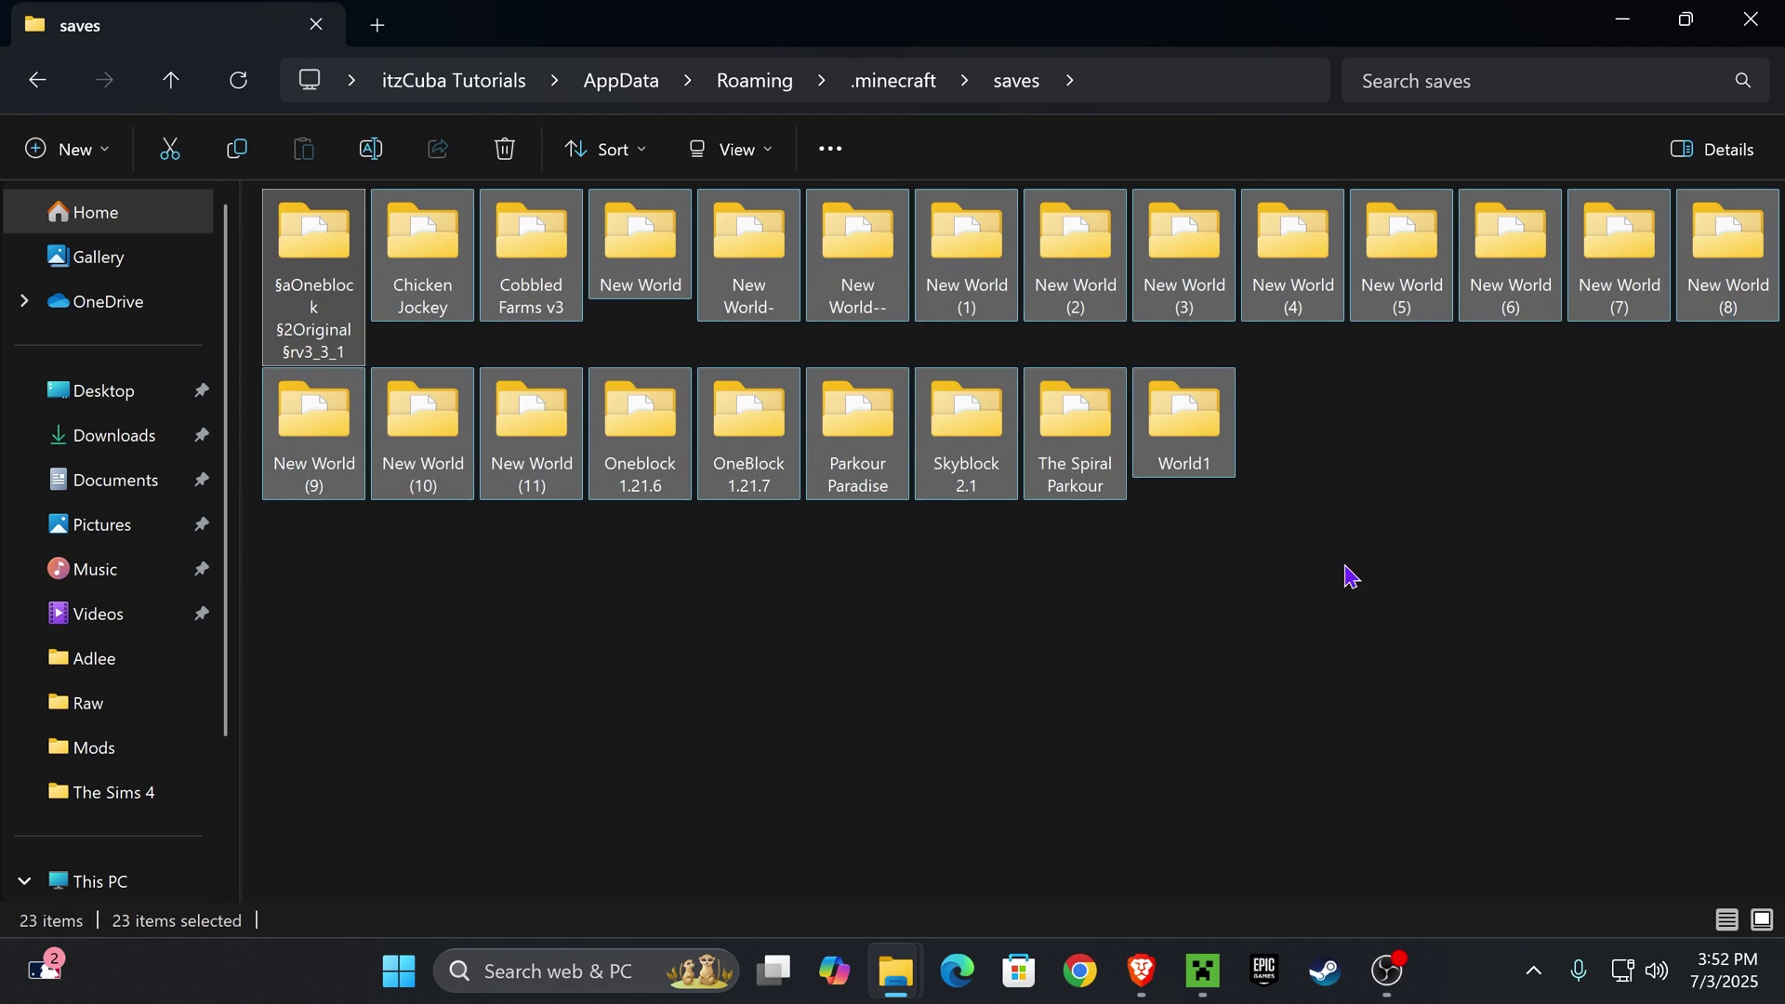
left_click(1361, 575)
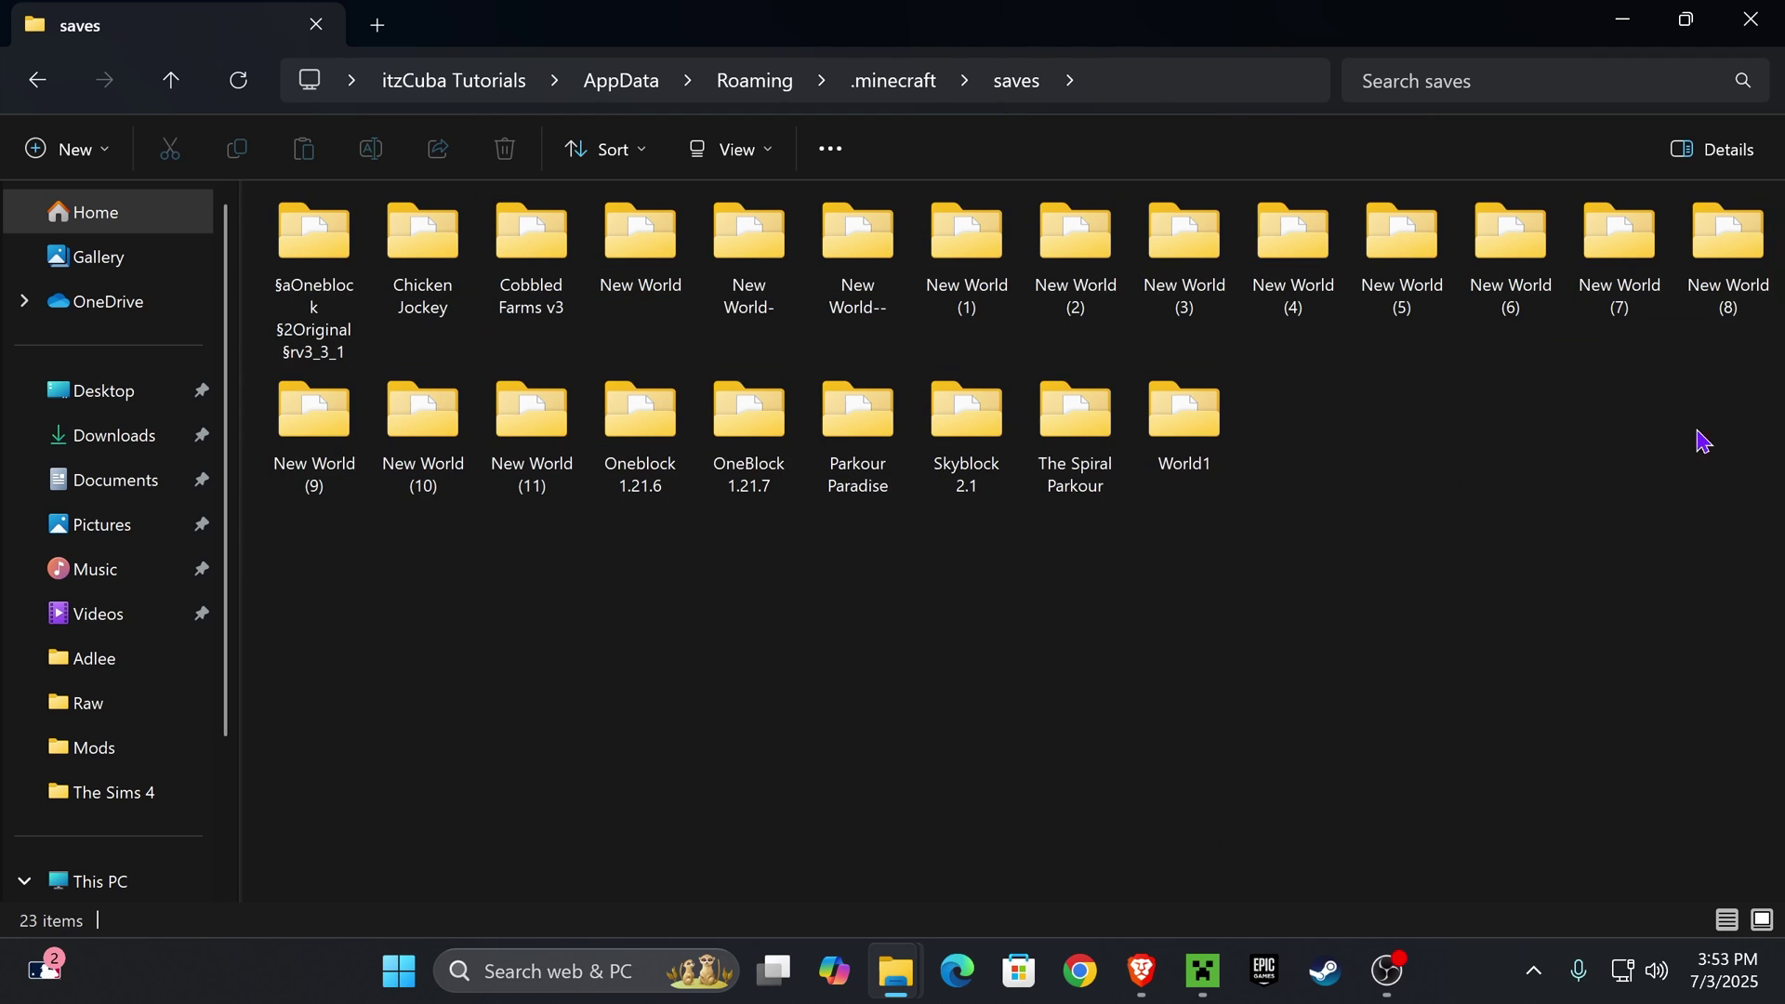
left_click_drag(1690, 531, 418, 278)
left_click(1688, 516)
left_click_drag(1689, 517, 349, 255)
left_click(1391, 571)
left_click_drag(1133, 11, 1395, 147)
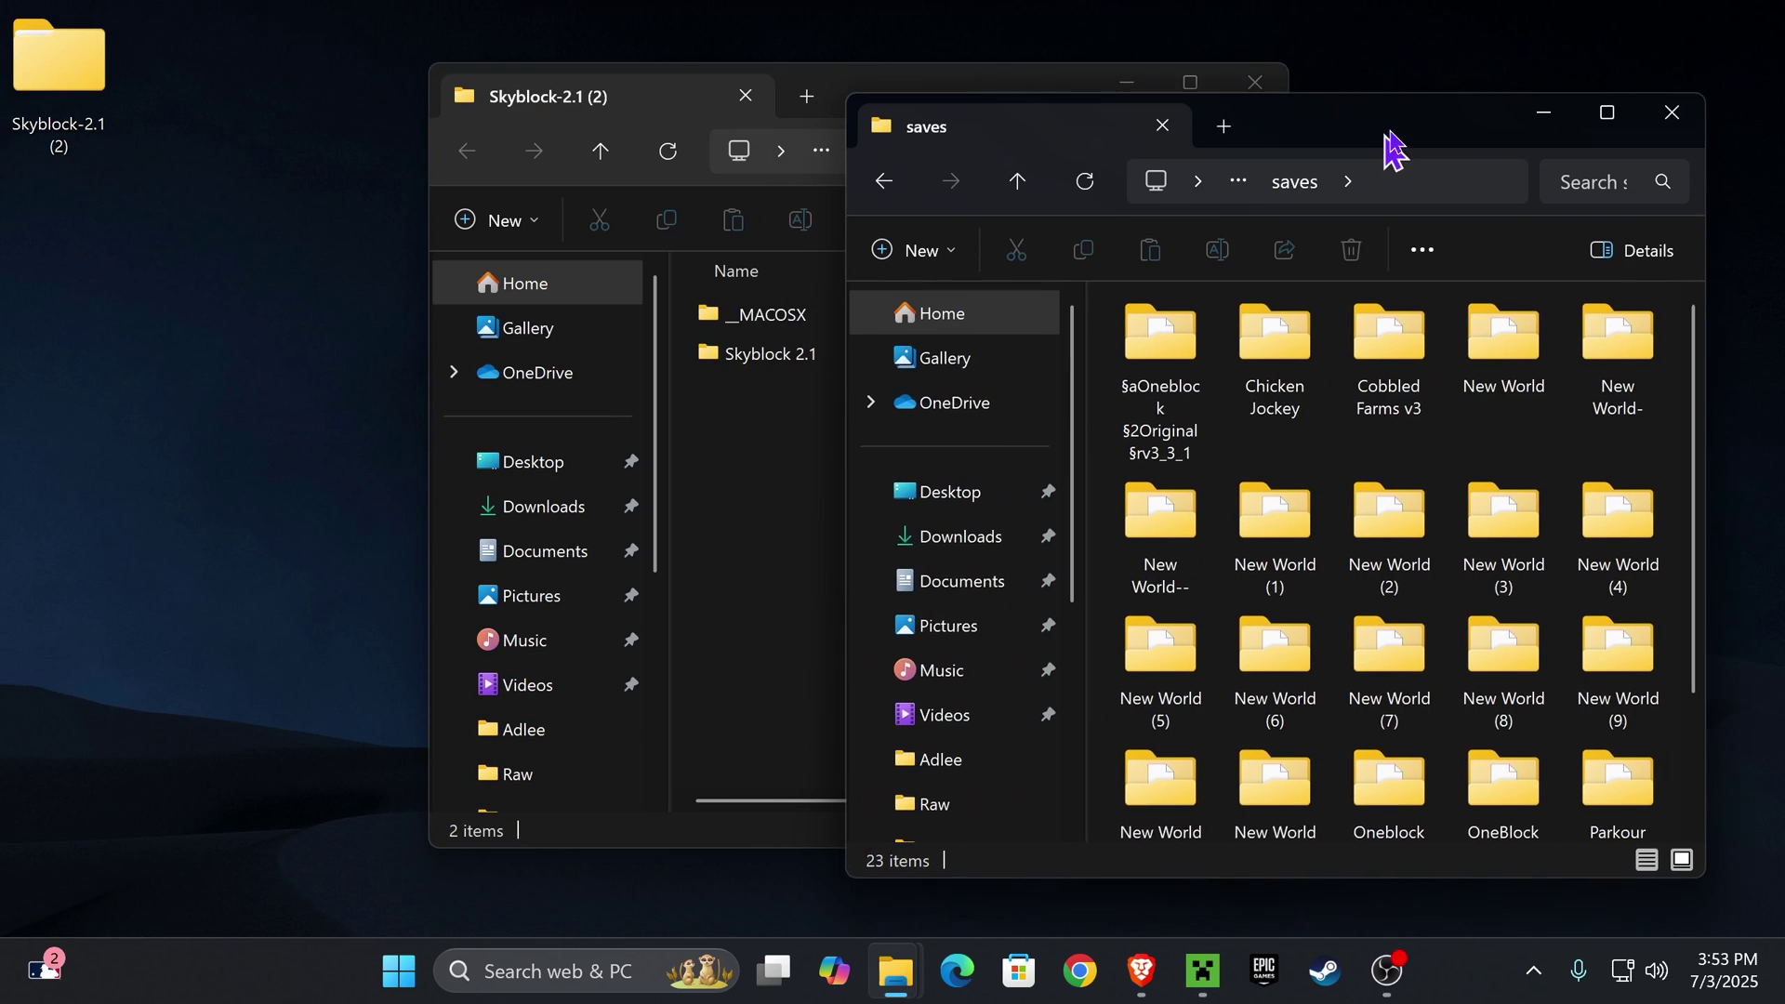
Place the Skyblock-2.1 (2) window beside saves and move Skyblock 2.1 into saves
left_click(858, 98)
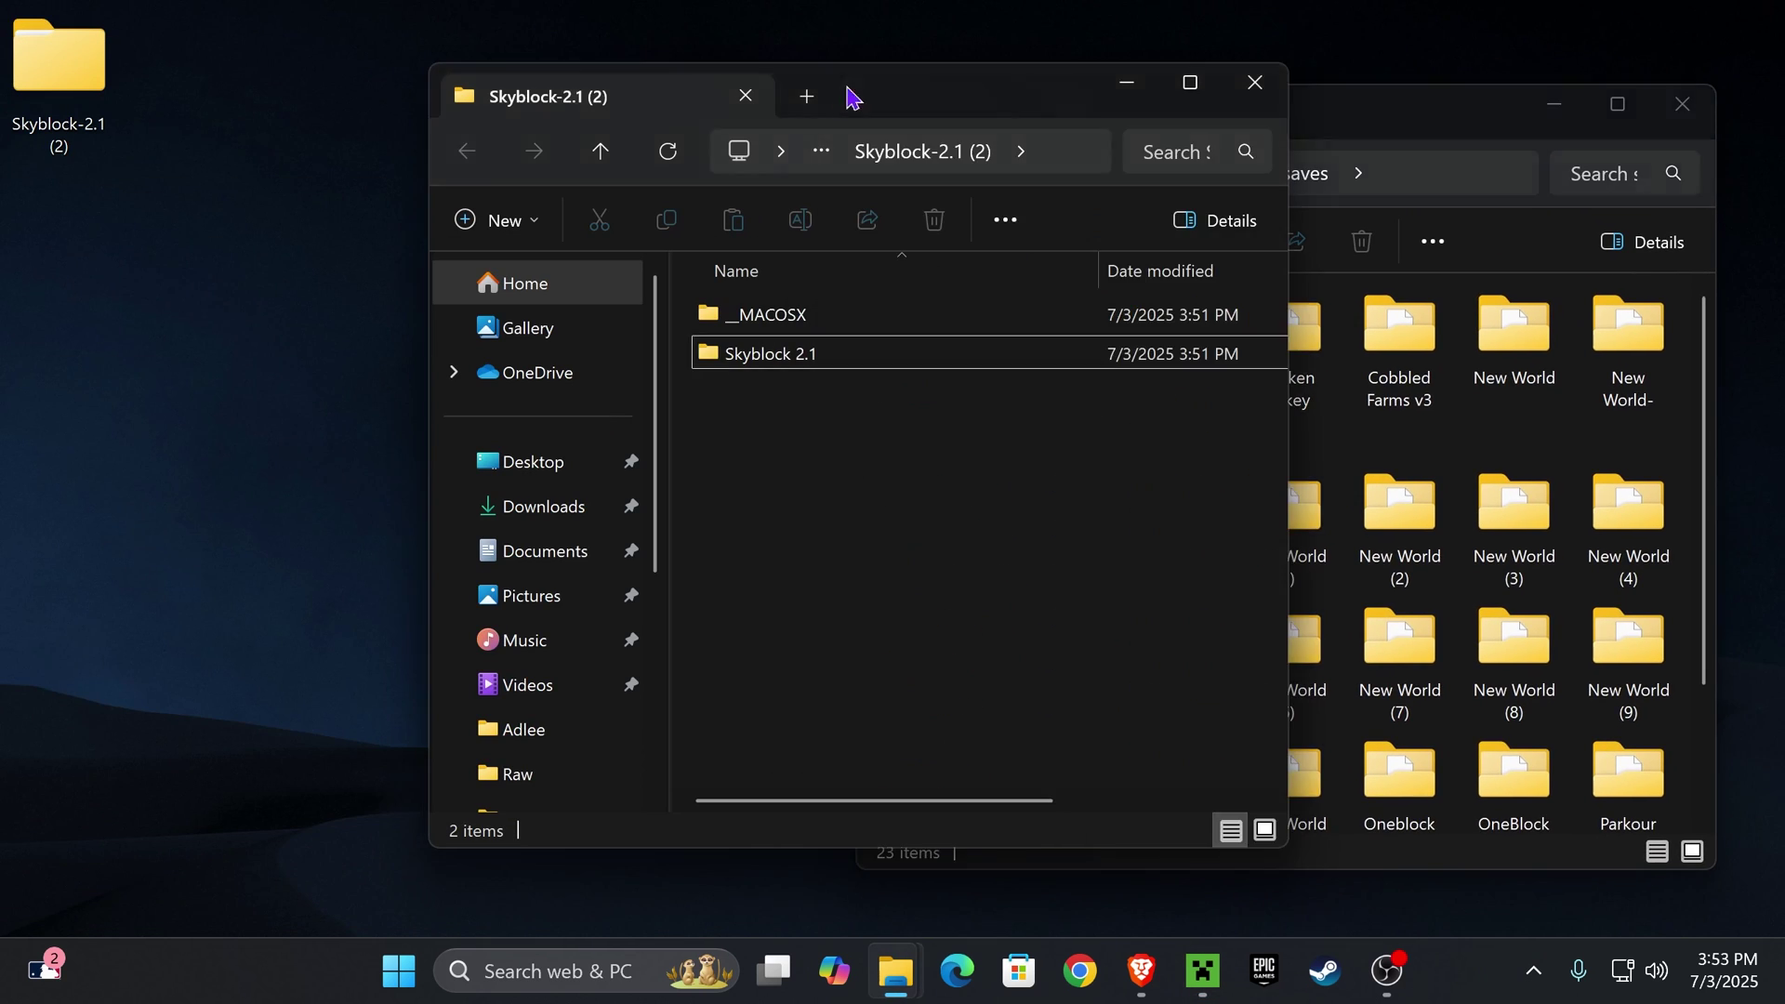
left_click_drag(856, 98, 593, 125)
left_click(498, 378)
scroll(1283, 531, "down", 3)
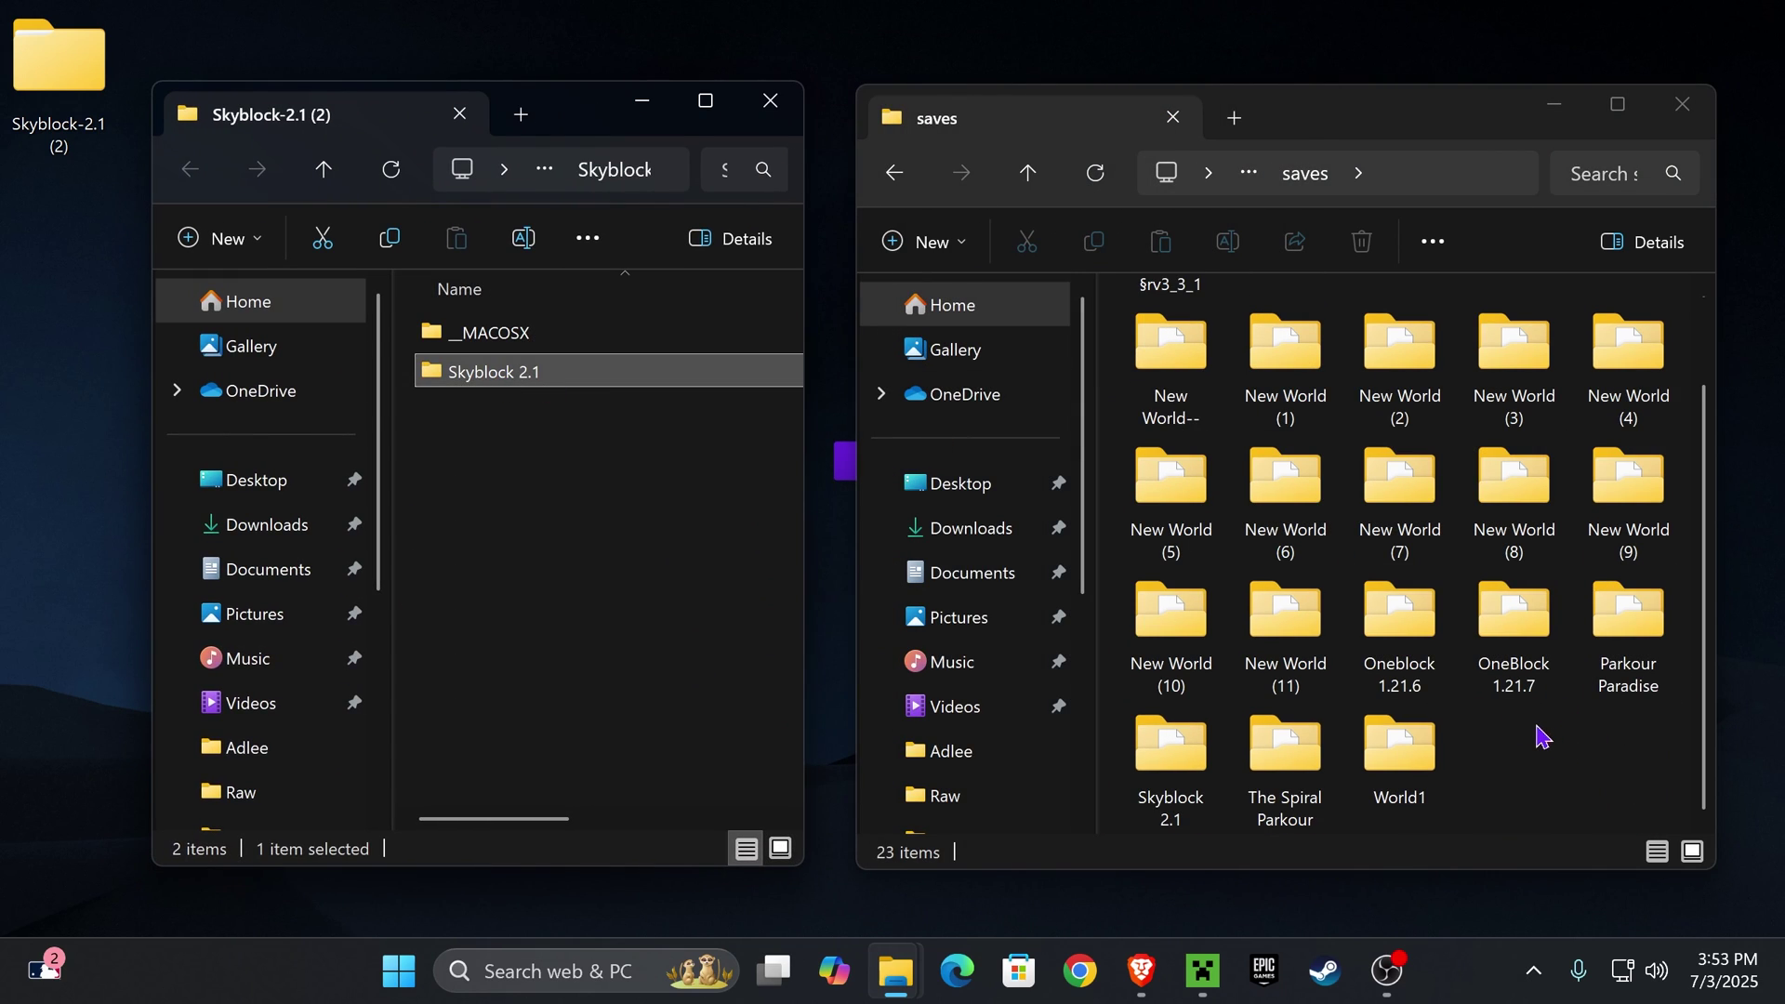
left_click(606, 458)
left_click(494, 377)
left_click_drag(466, 381, 1479, 760)
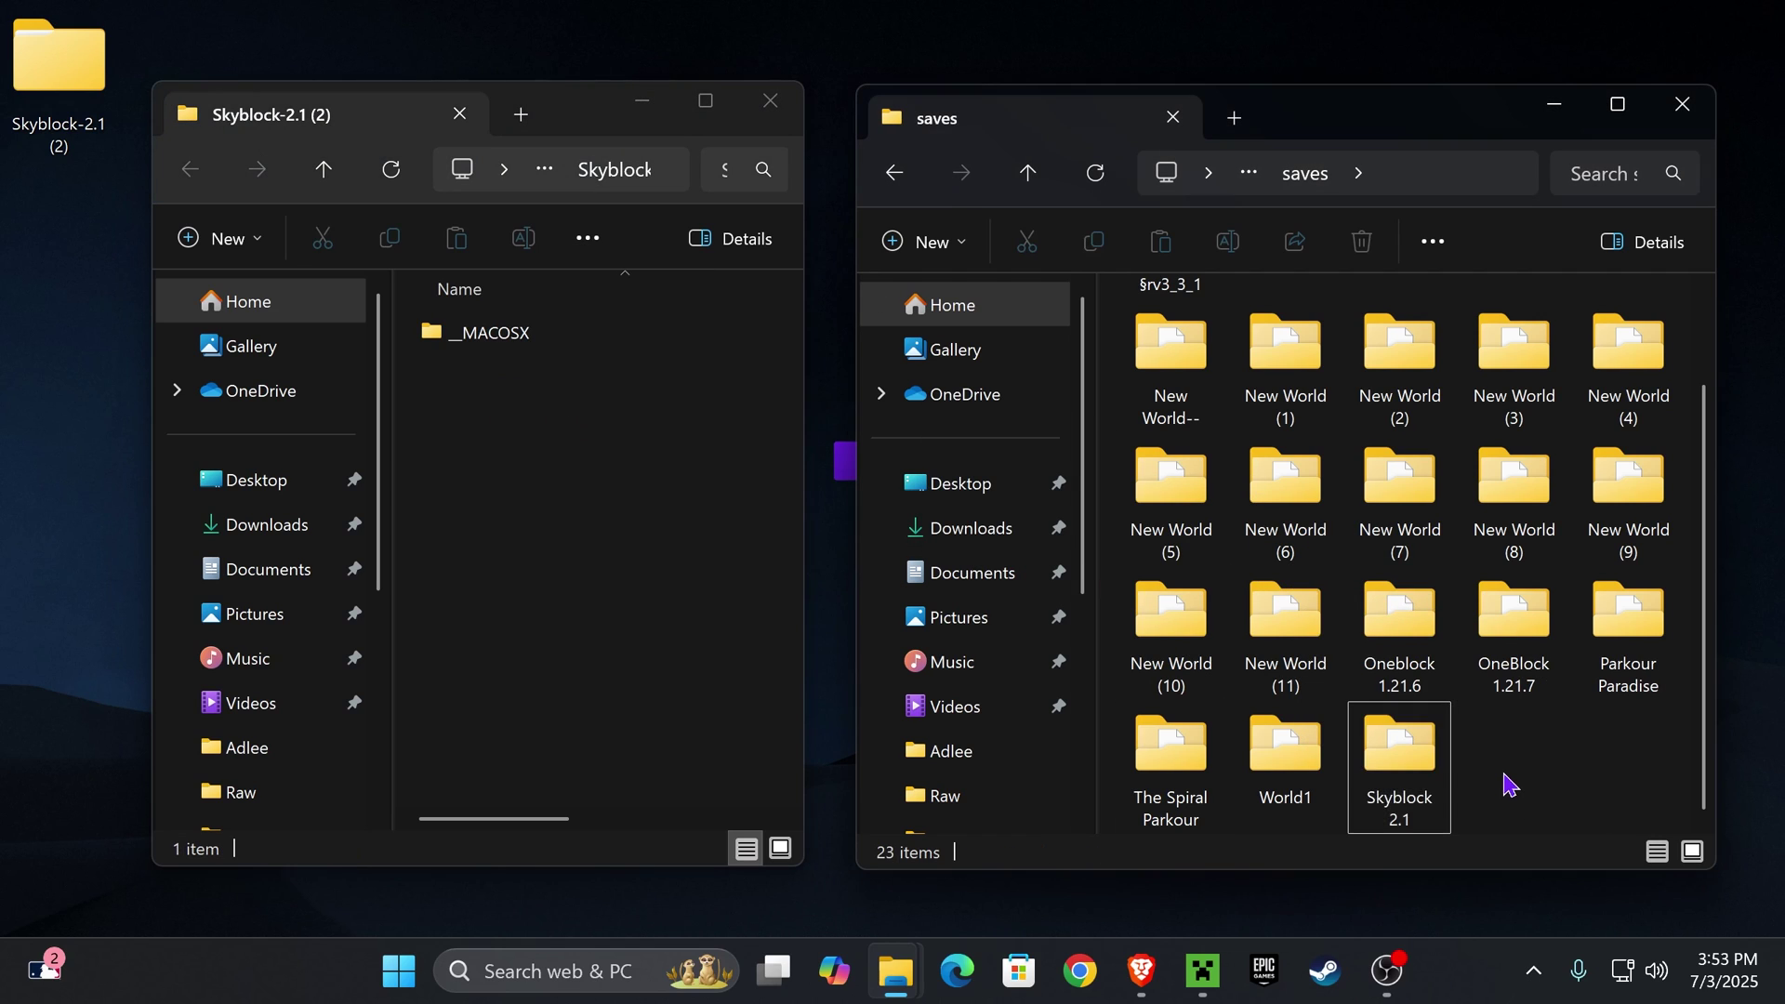
Open the moved Skyblock 2.1 world to verify it, then return to saves
double_click(1413, 772)
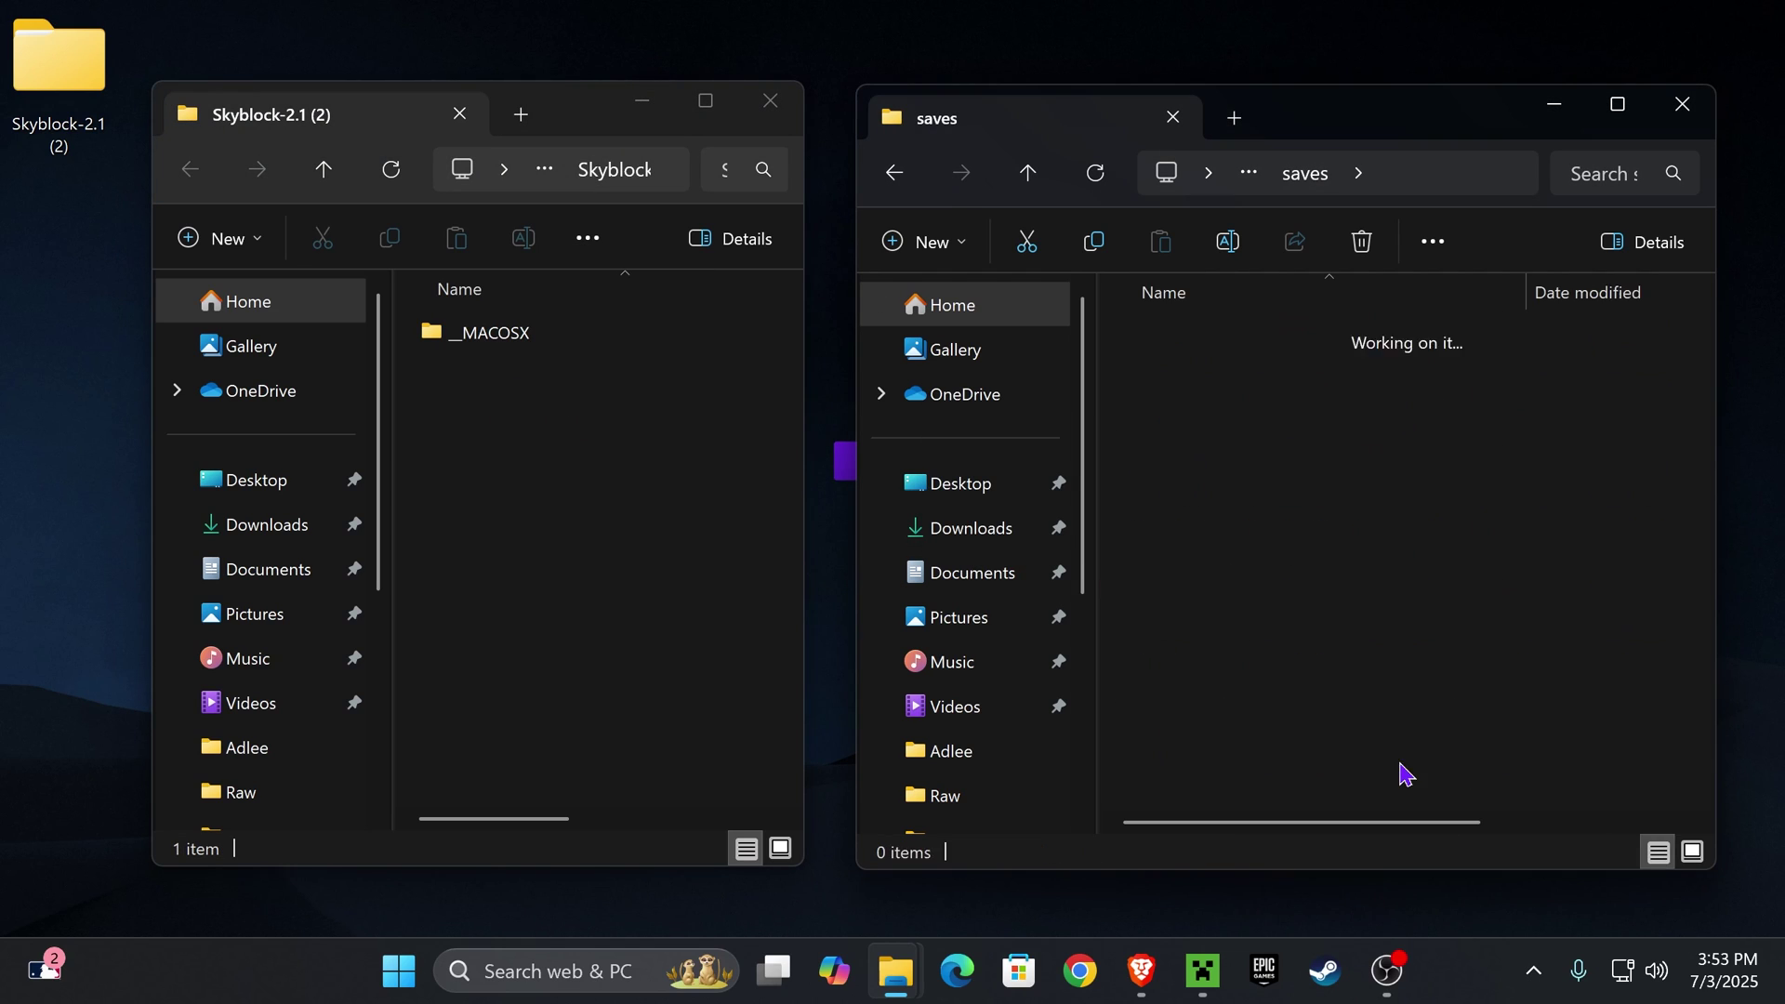
left_click(894, 173)
left_click(109, 48)
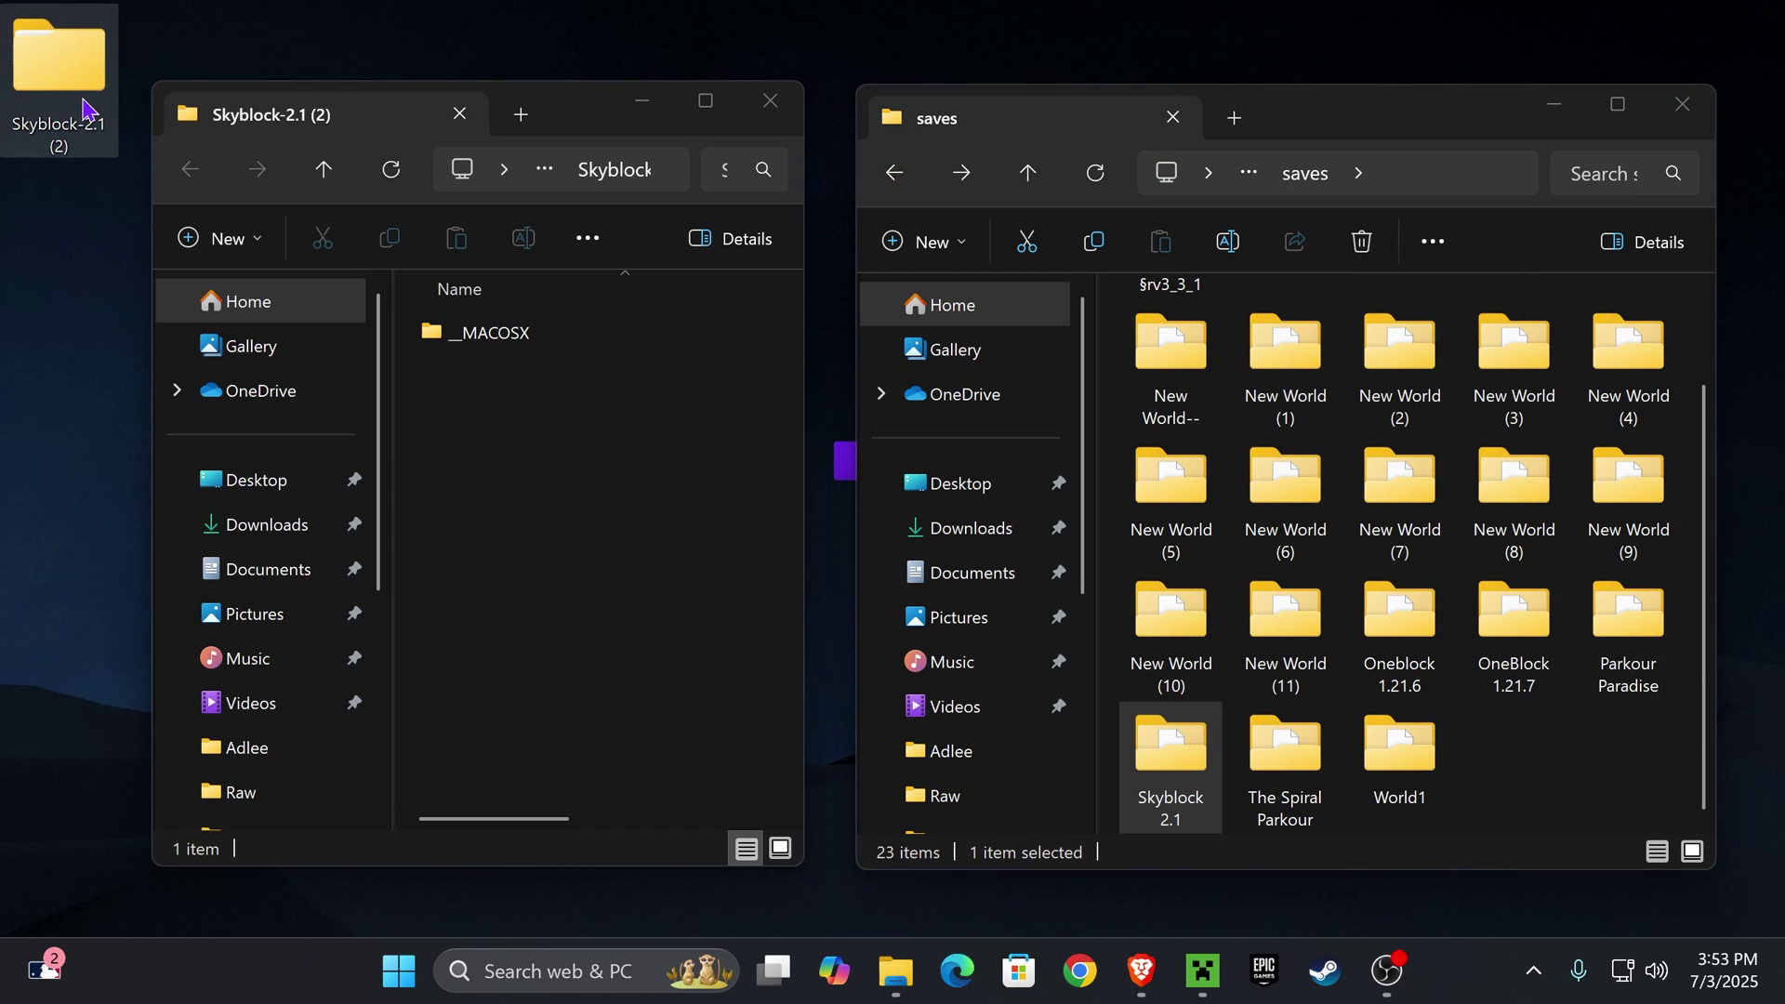
left_click(524, 332)
left_click(629, 391)
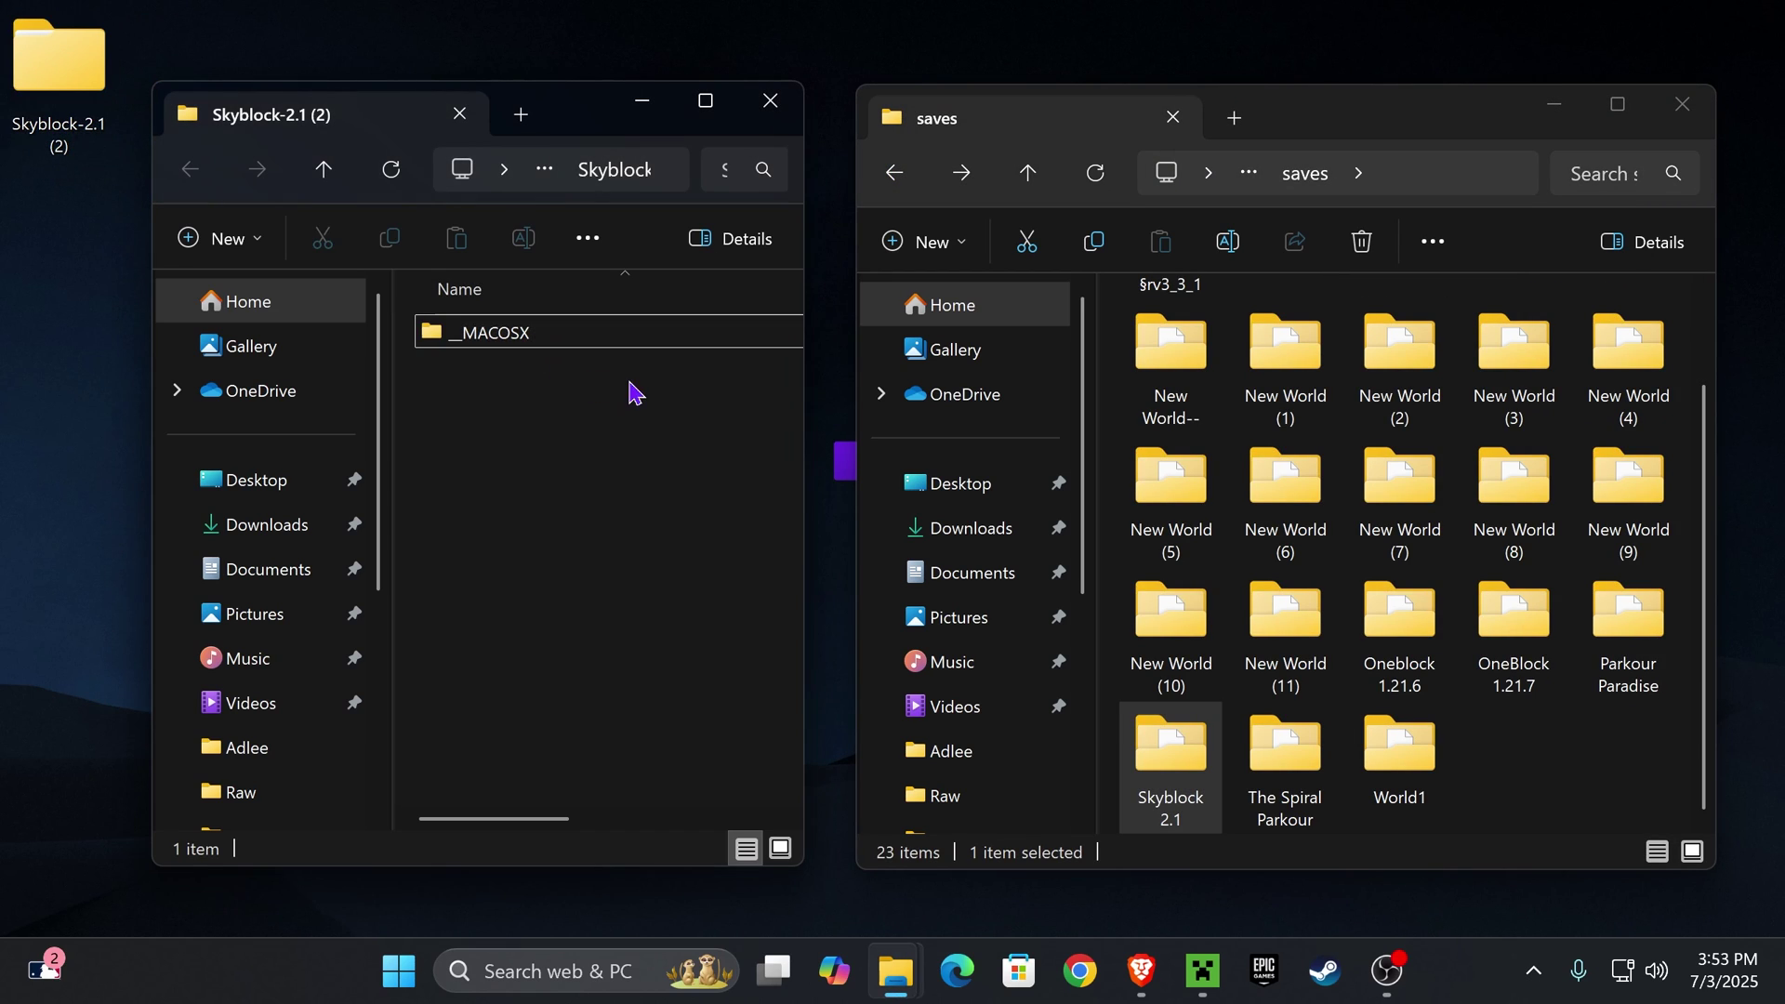
left_click_drag(680, 426, 461, 365)
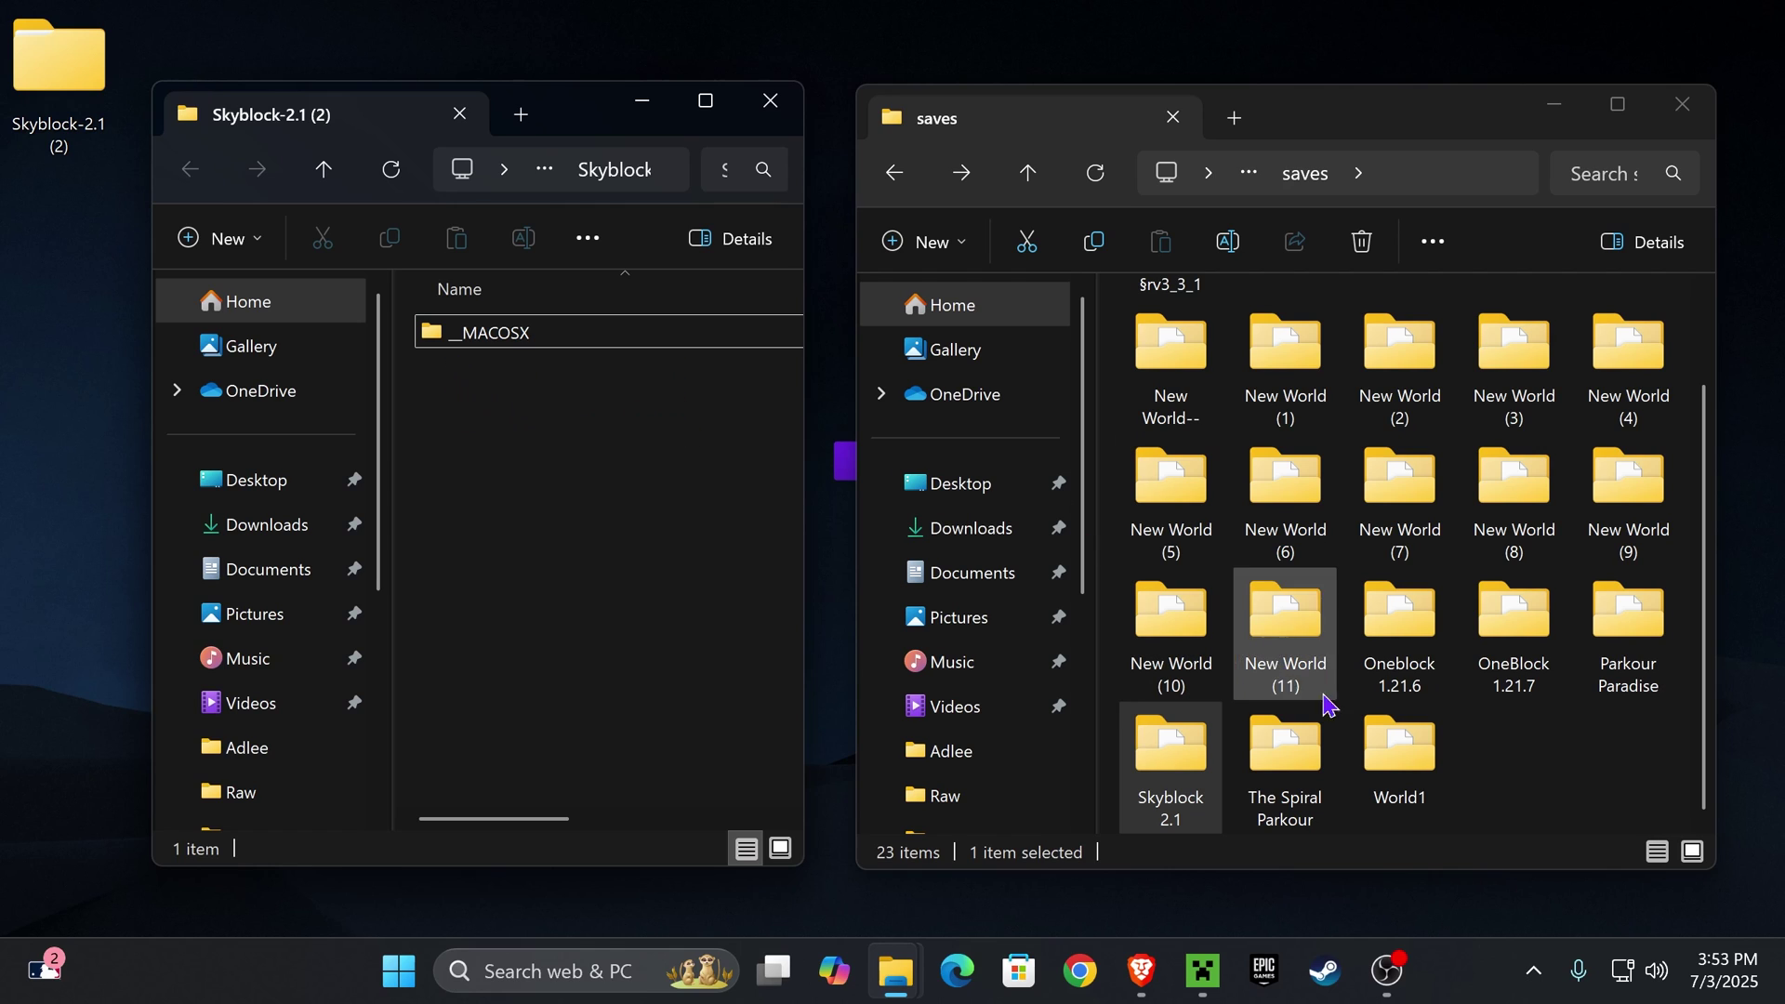
left_click(1530, 766)
Rearrange the Explorer windows and switch back to the saves folder window
left_click(644, 442)
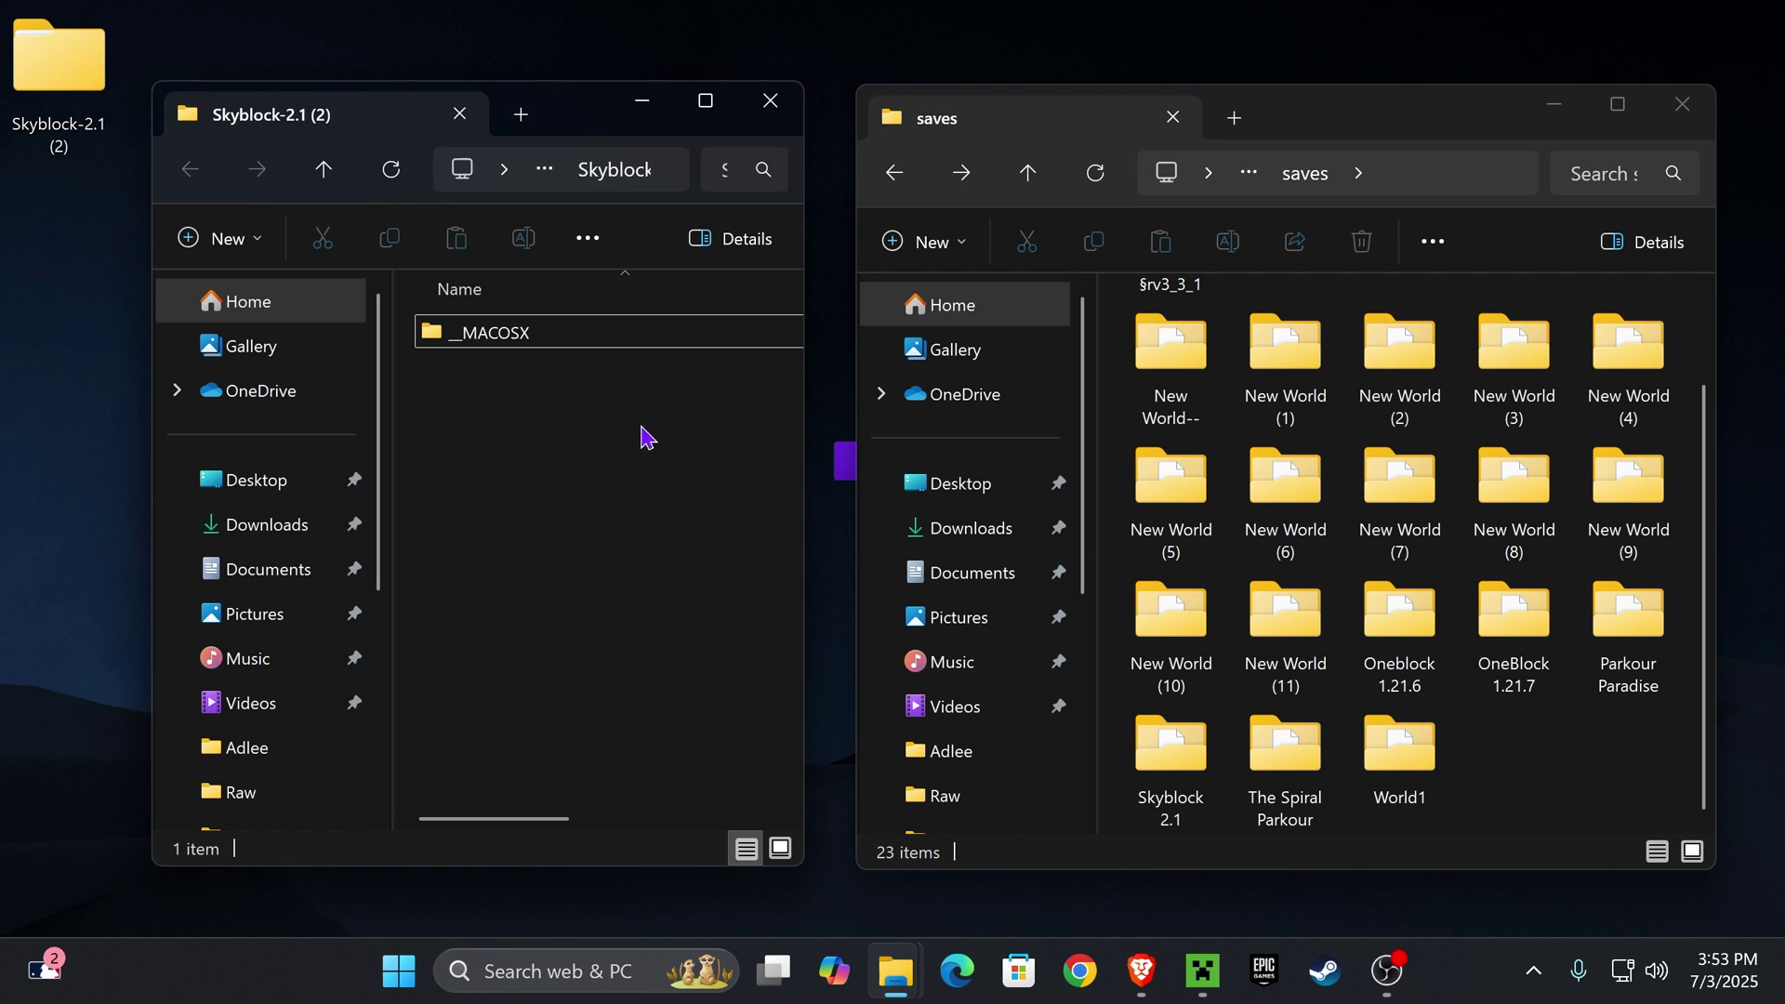
left_click_drag(732, 463, 503, 348)
left_click(614, 401)
left_click(1504, 770)
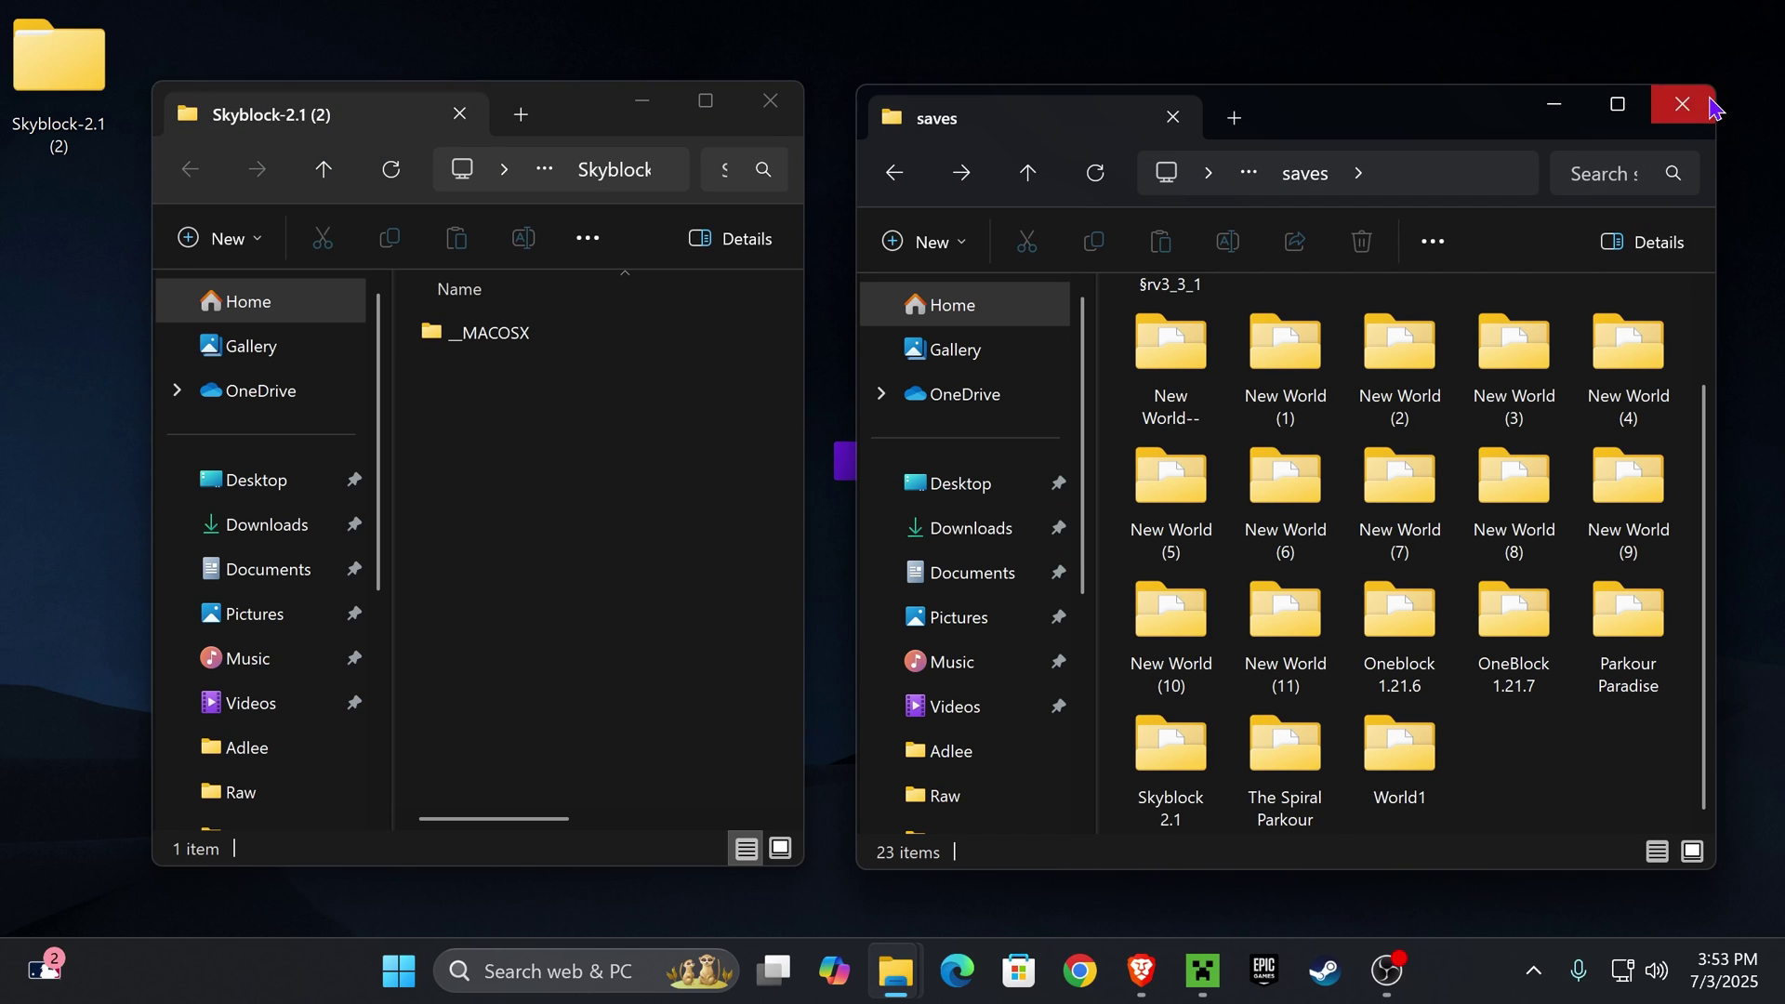
left_click_drag(1500, 770, 1159, 781)
left_click(1507, 803)
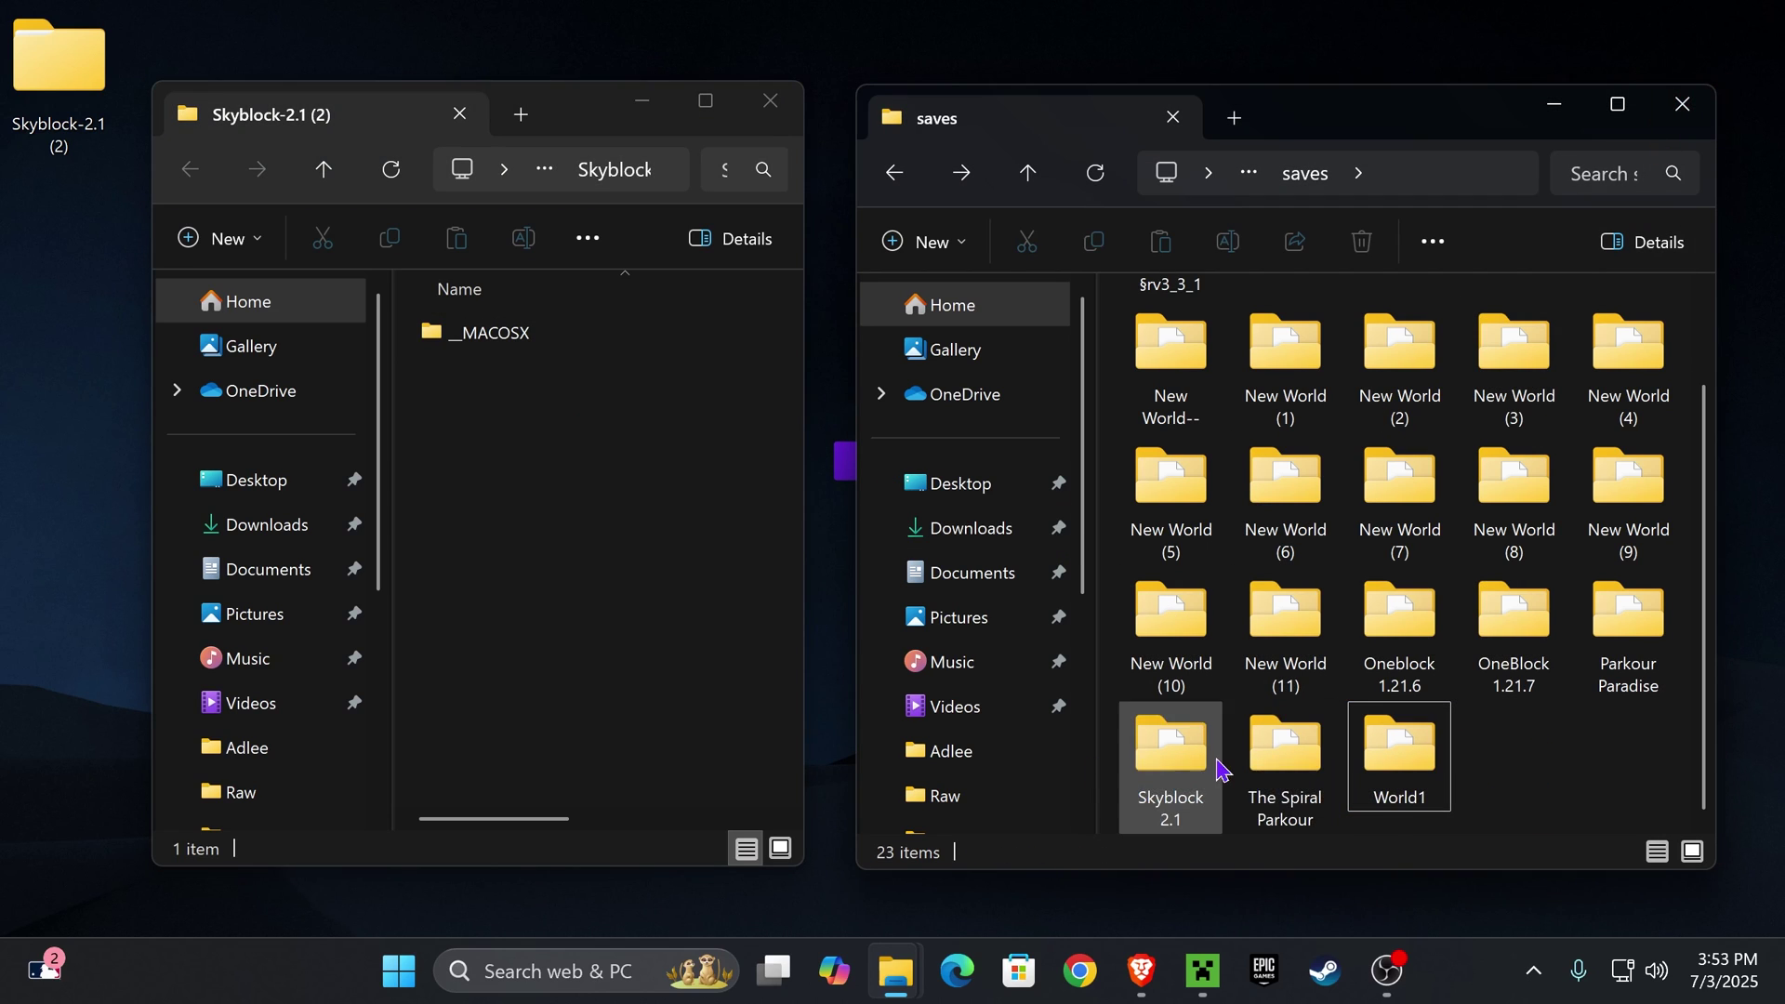
Close both Explorer windows and delete the leftover Skyblock-2.1 (2) desktop folder
left_click(1683, 105)
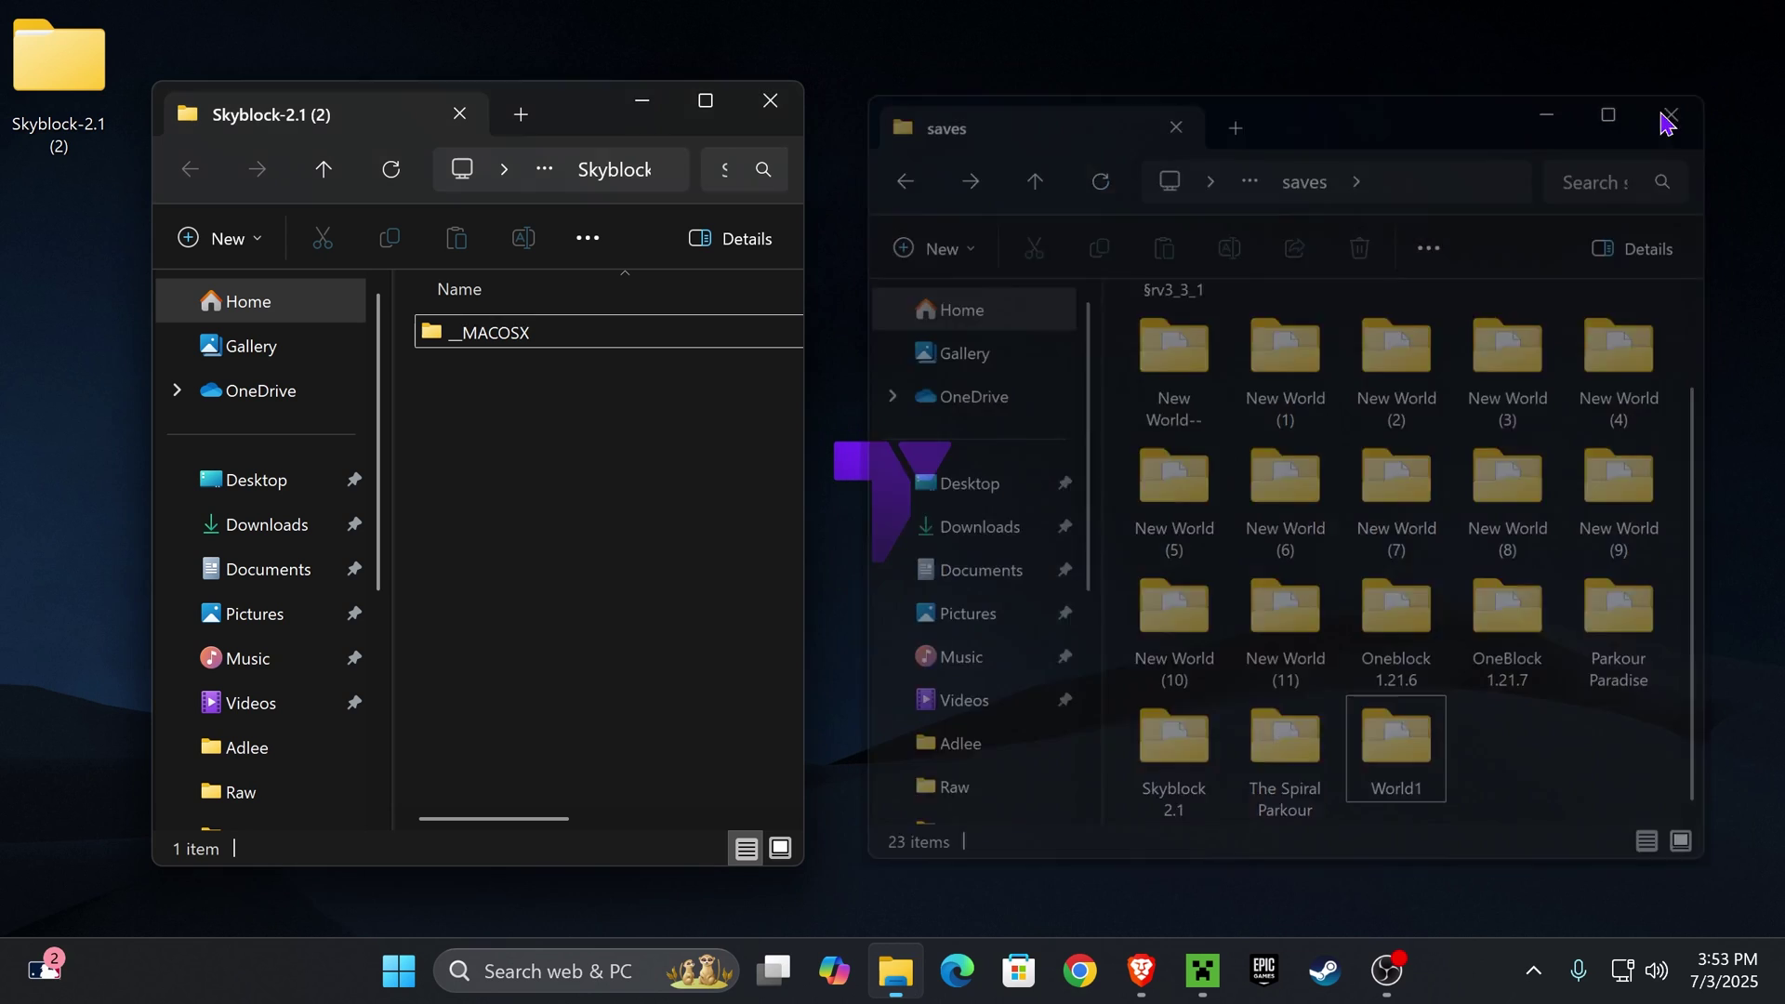
left_click(770, 101)
left_click_drag(371, 271, 56, 42)
key("Delete")
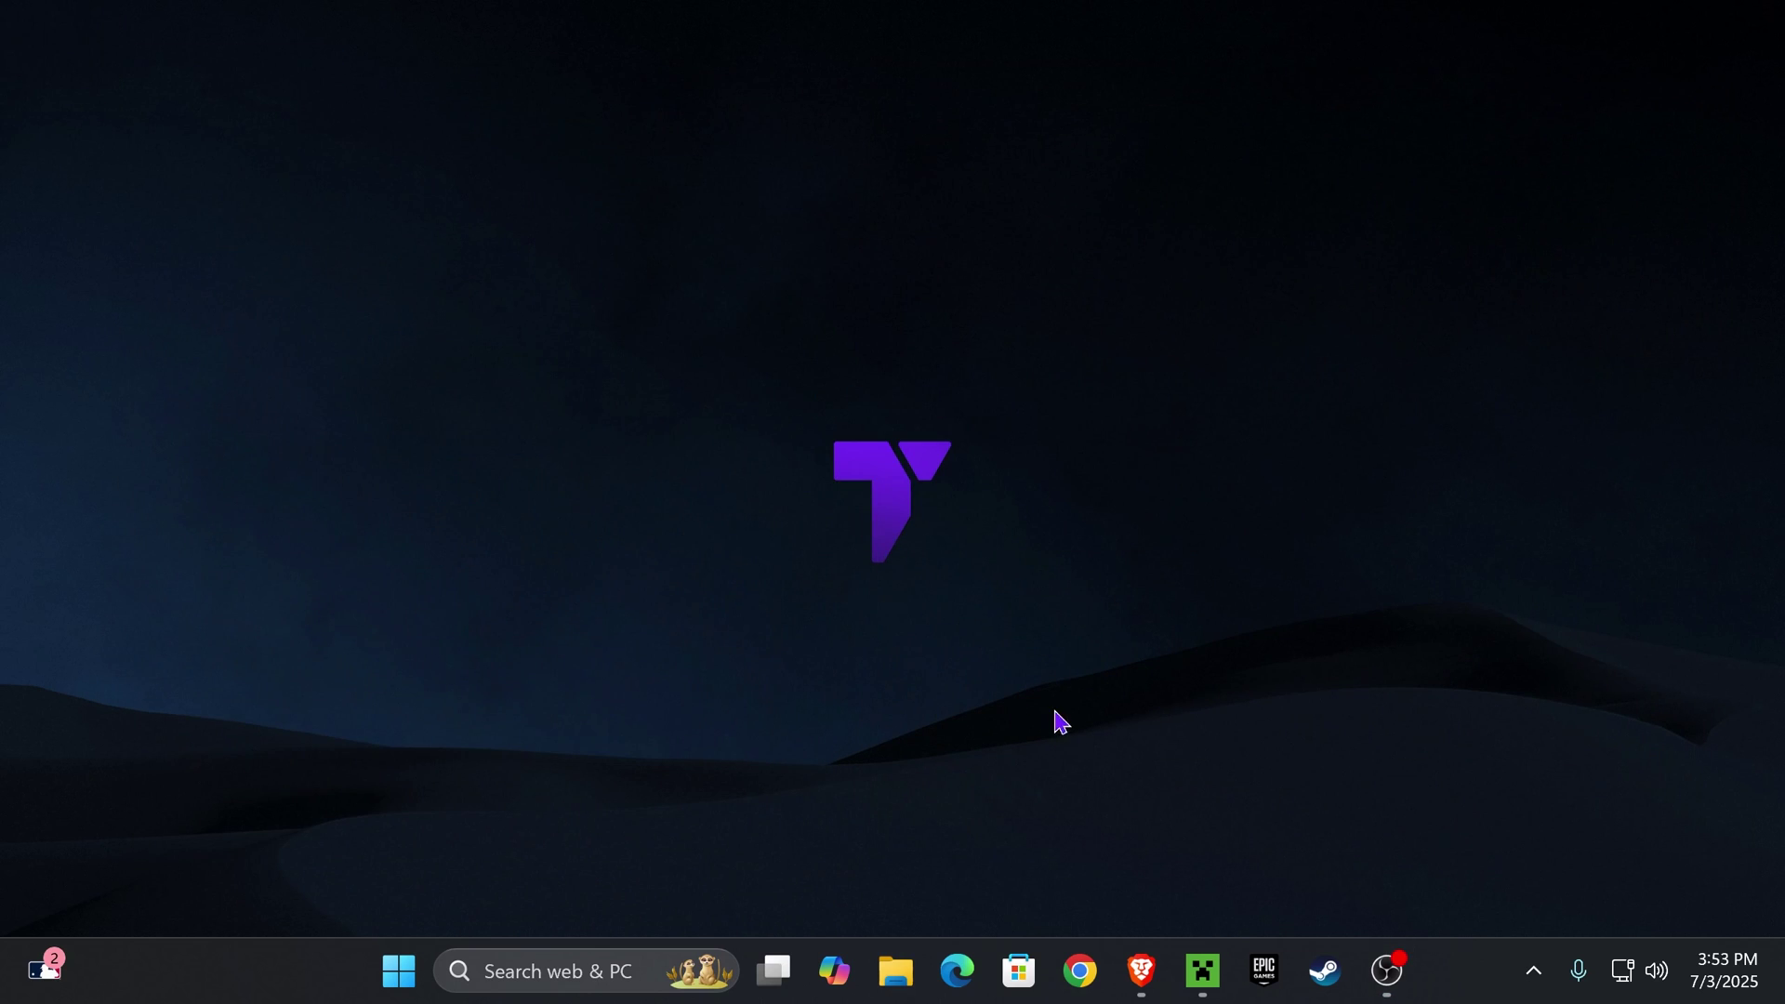
Start Minecraft and load the Skyblock 2.1 world from the Singleplayer list
left_click(1203, 971)
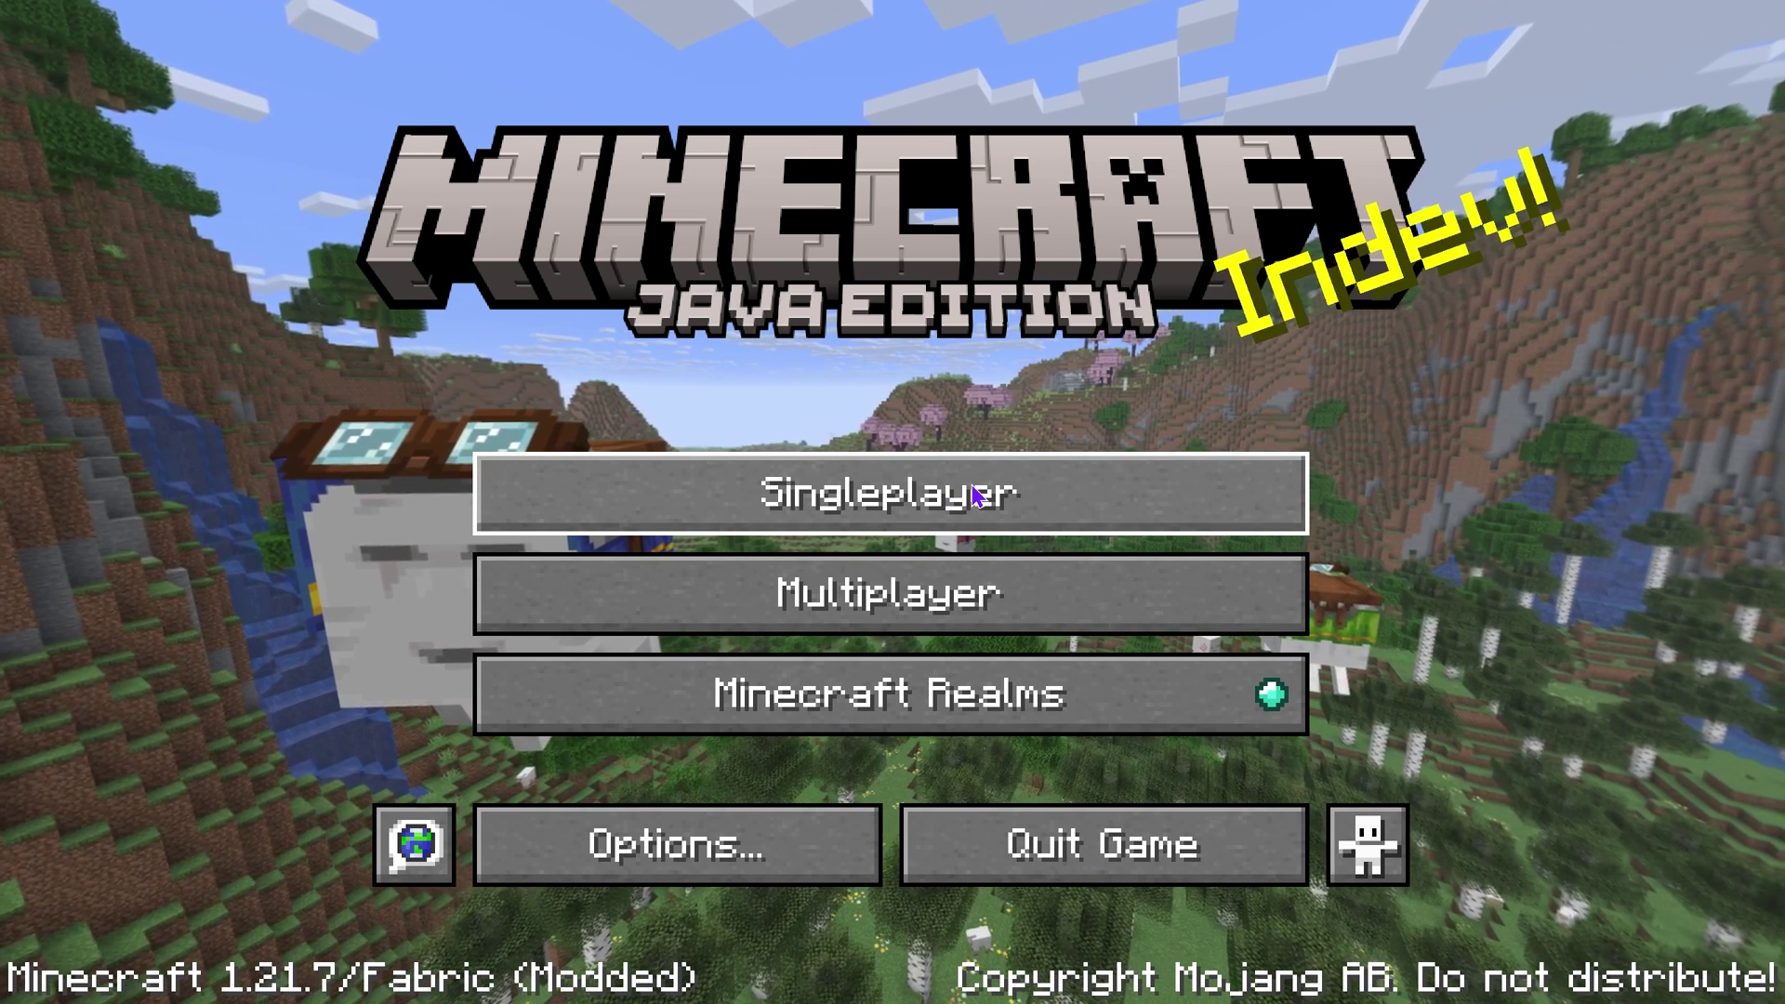
left_click(977, 493)
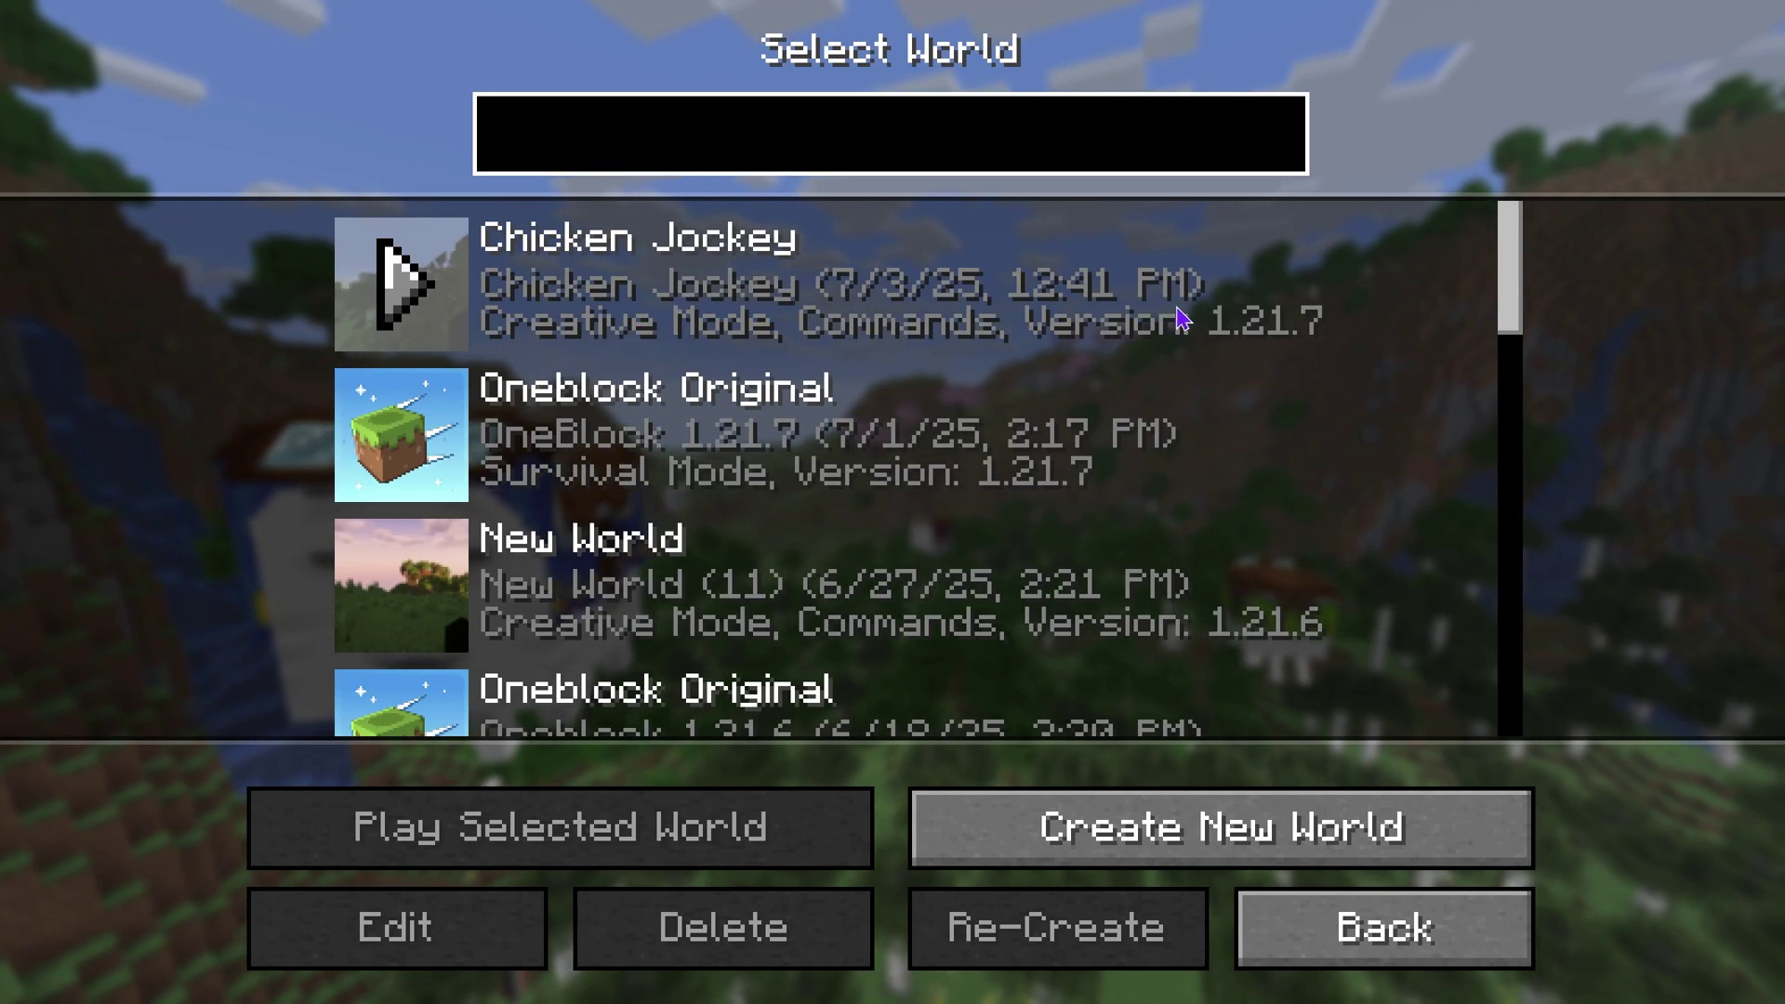
scroll(1178, 333, "down", 1)
scroll(1178, 332, "down", 1)
scroll(1060, 378, "down", 2)
scroll(1004, 398, "down", 1)
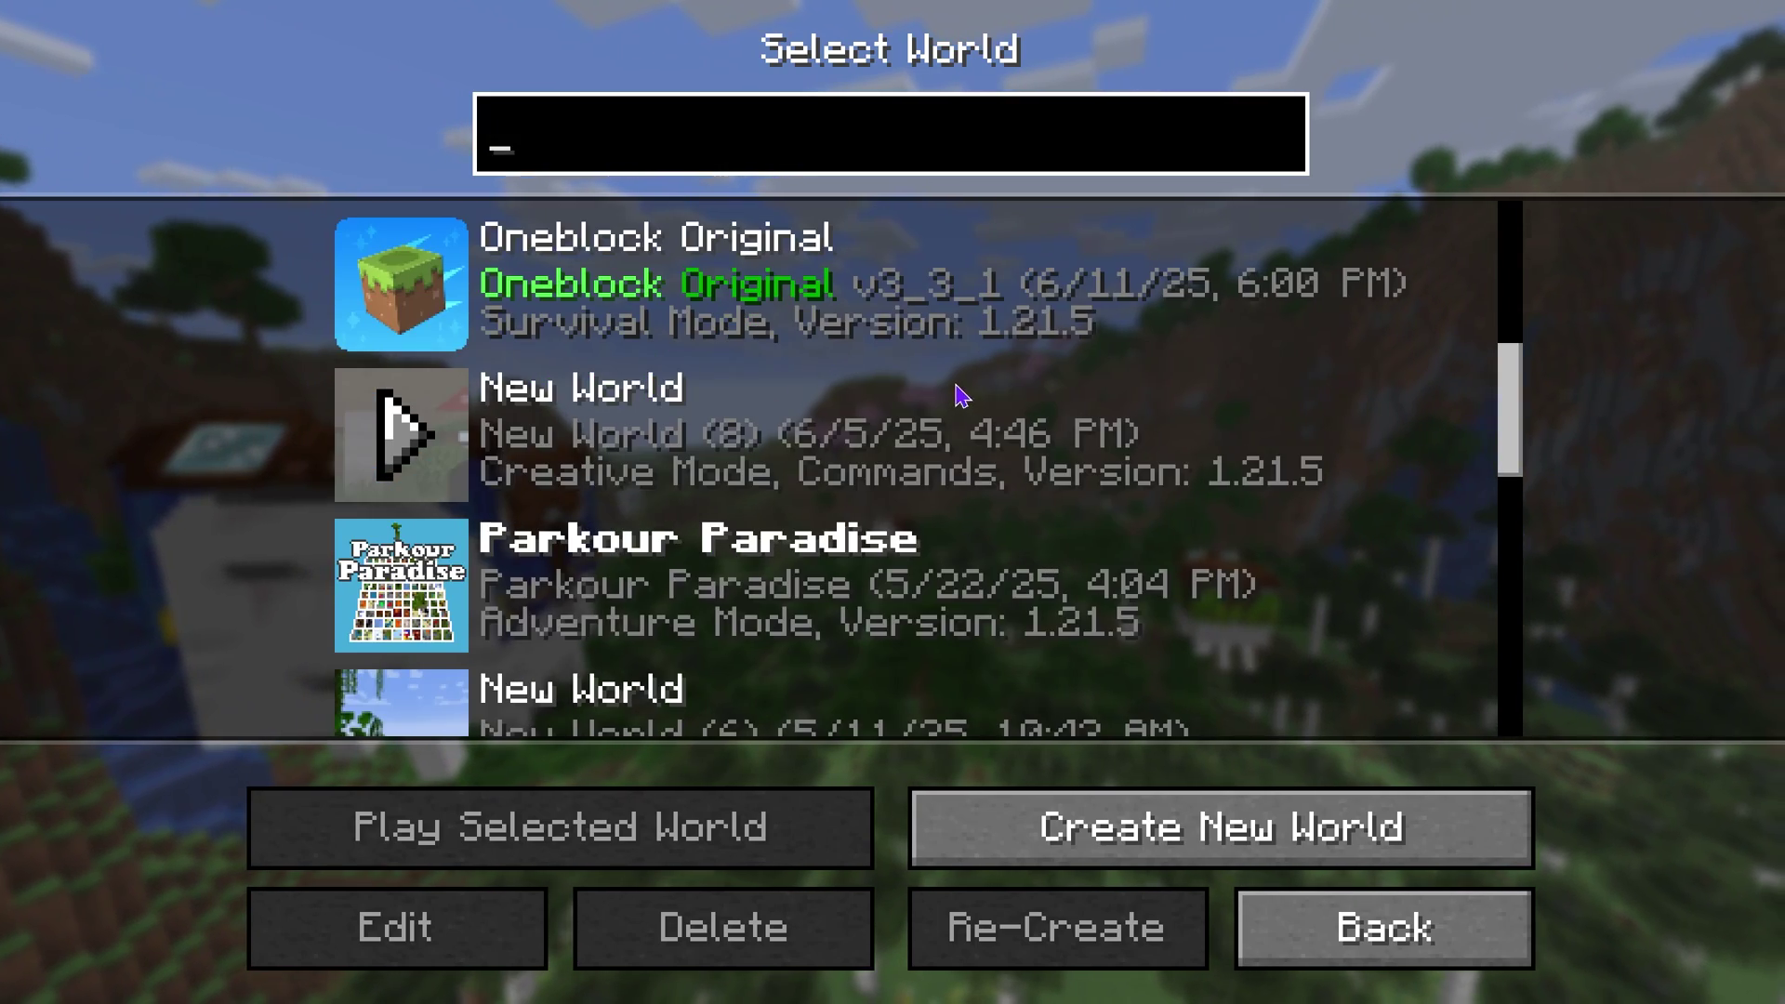
scroll(974, 415, "down", 1)
scroll(974, 414, "down", 3)
scroll(697, 419, "down", 3)
scroll(698, 418, "down", 2)
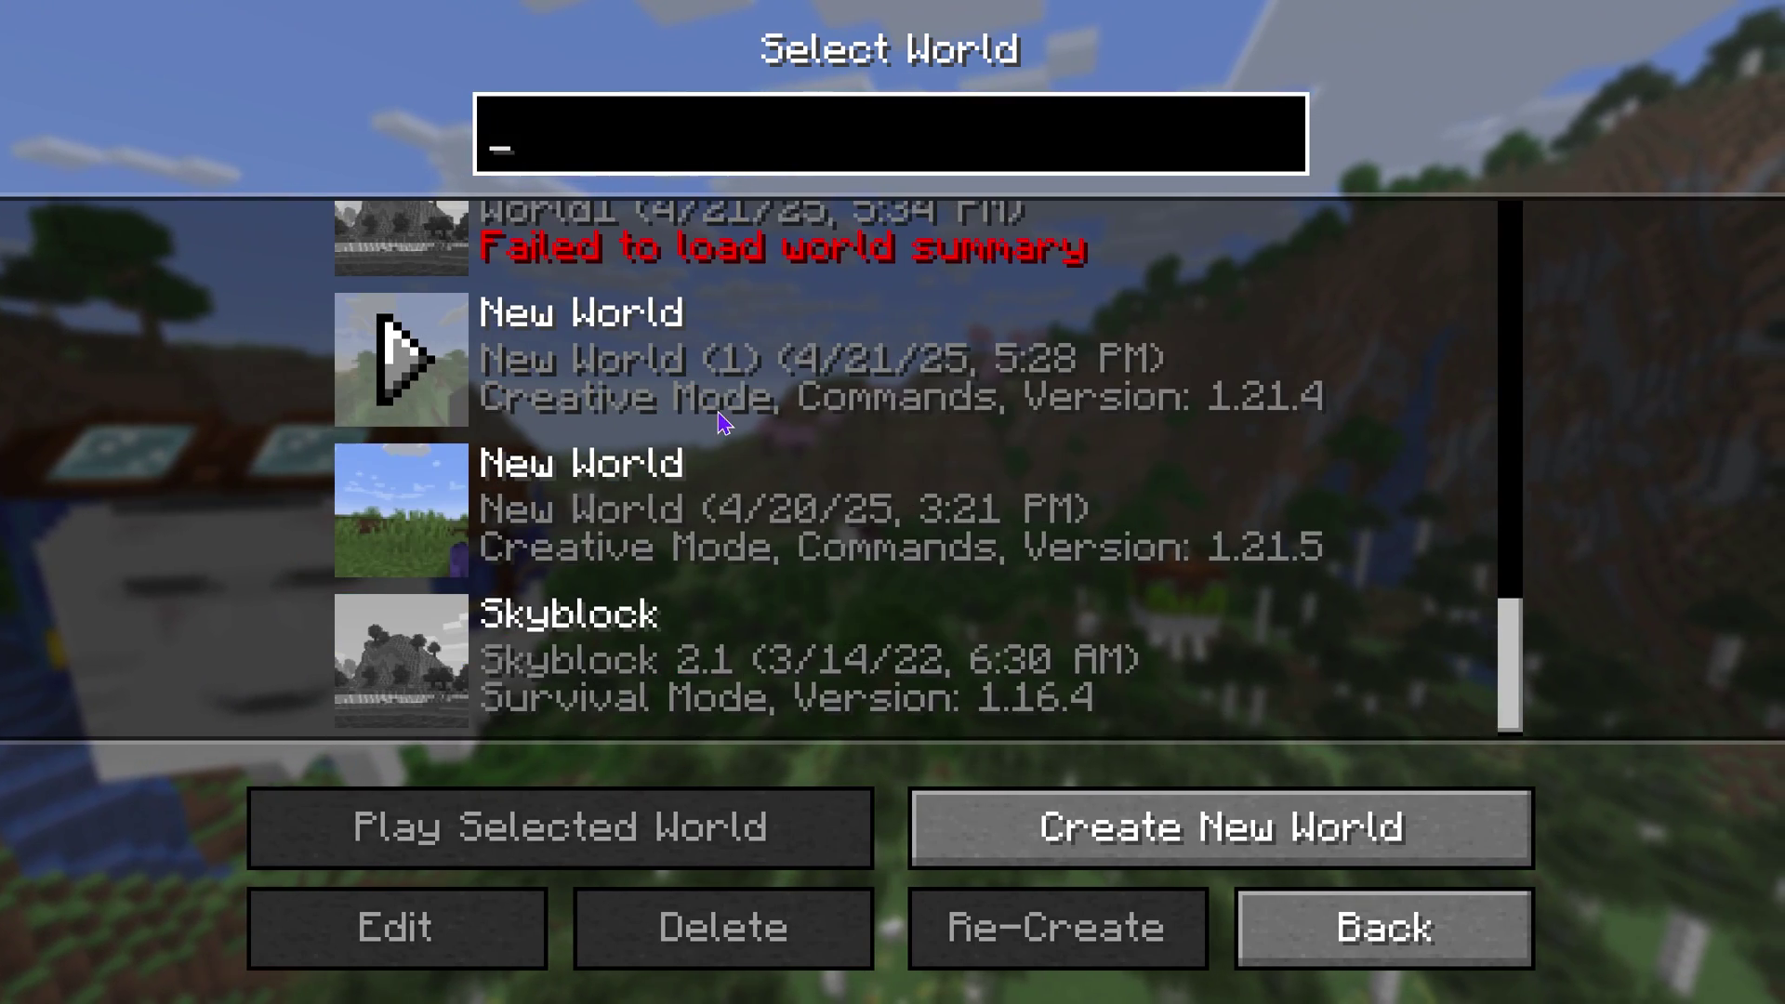
scroll(861, 460, "down", 1)
left_click(781, 670)
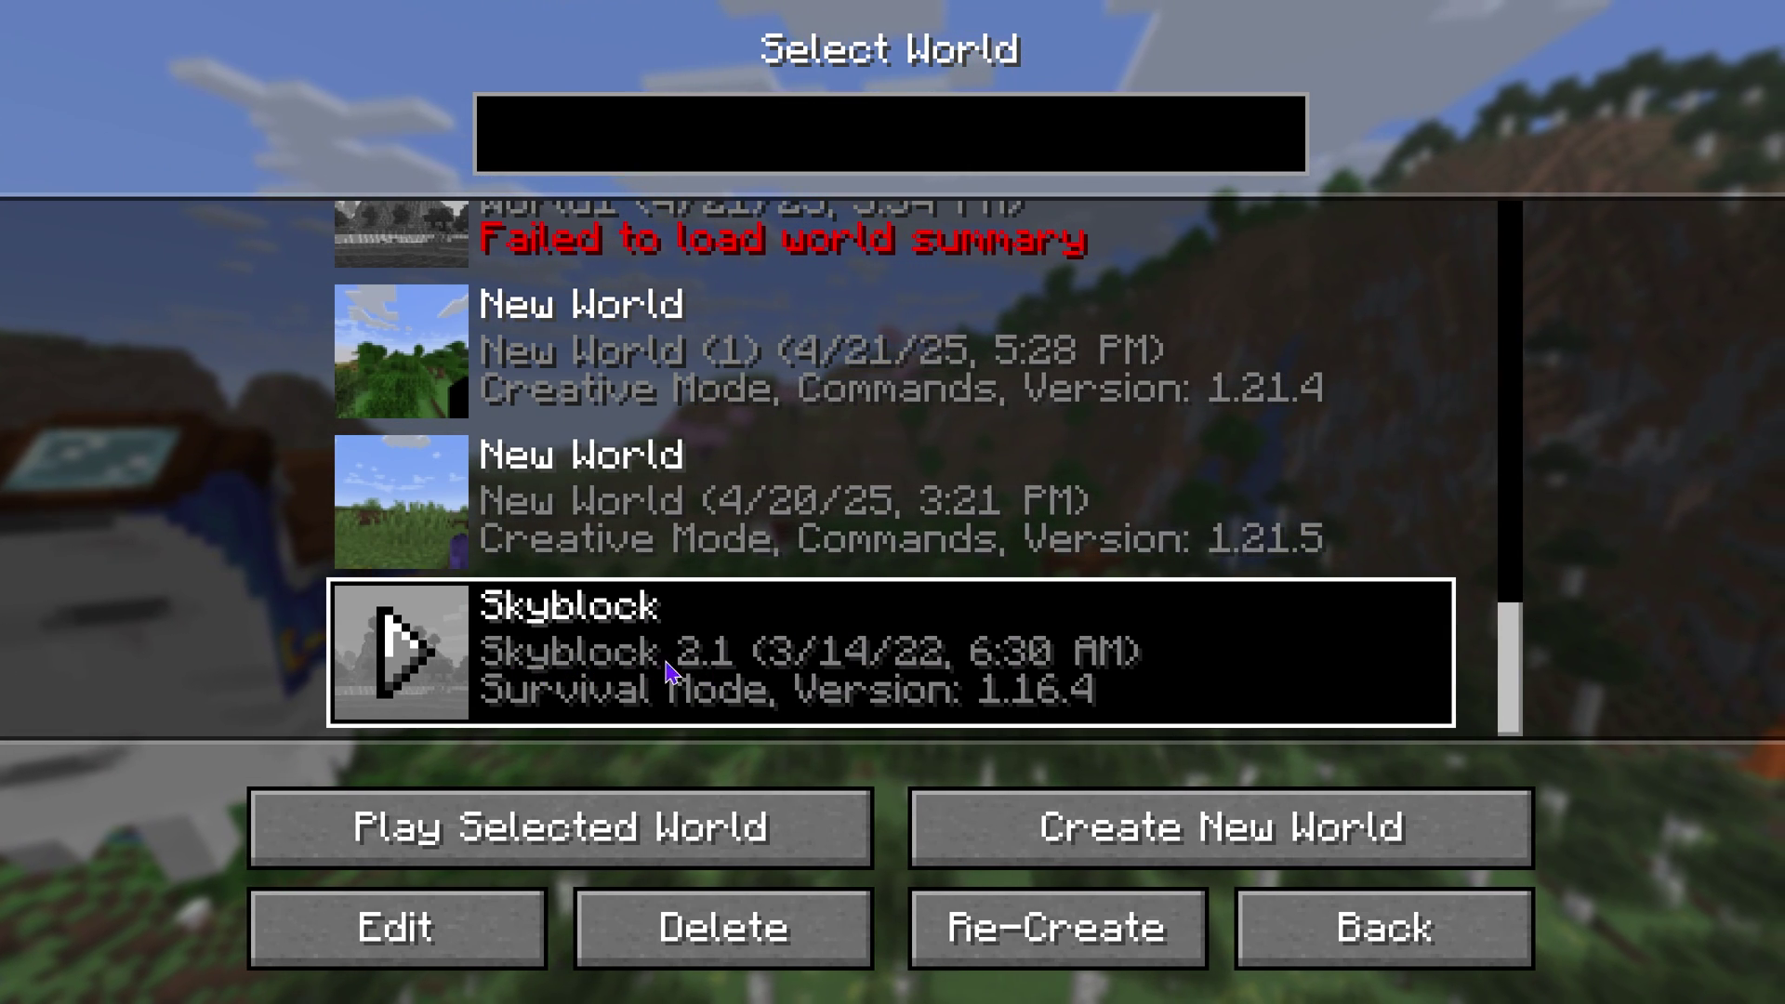
left_click(408, 677)
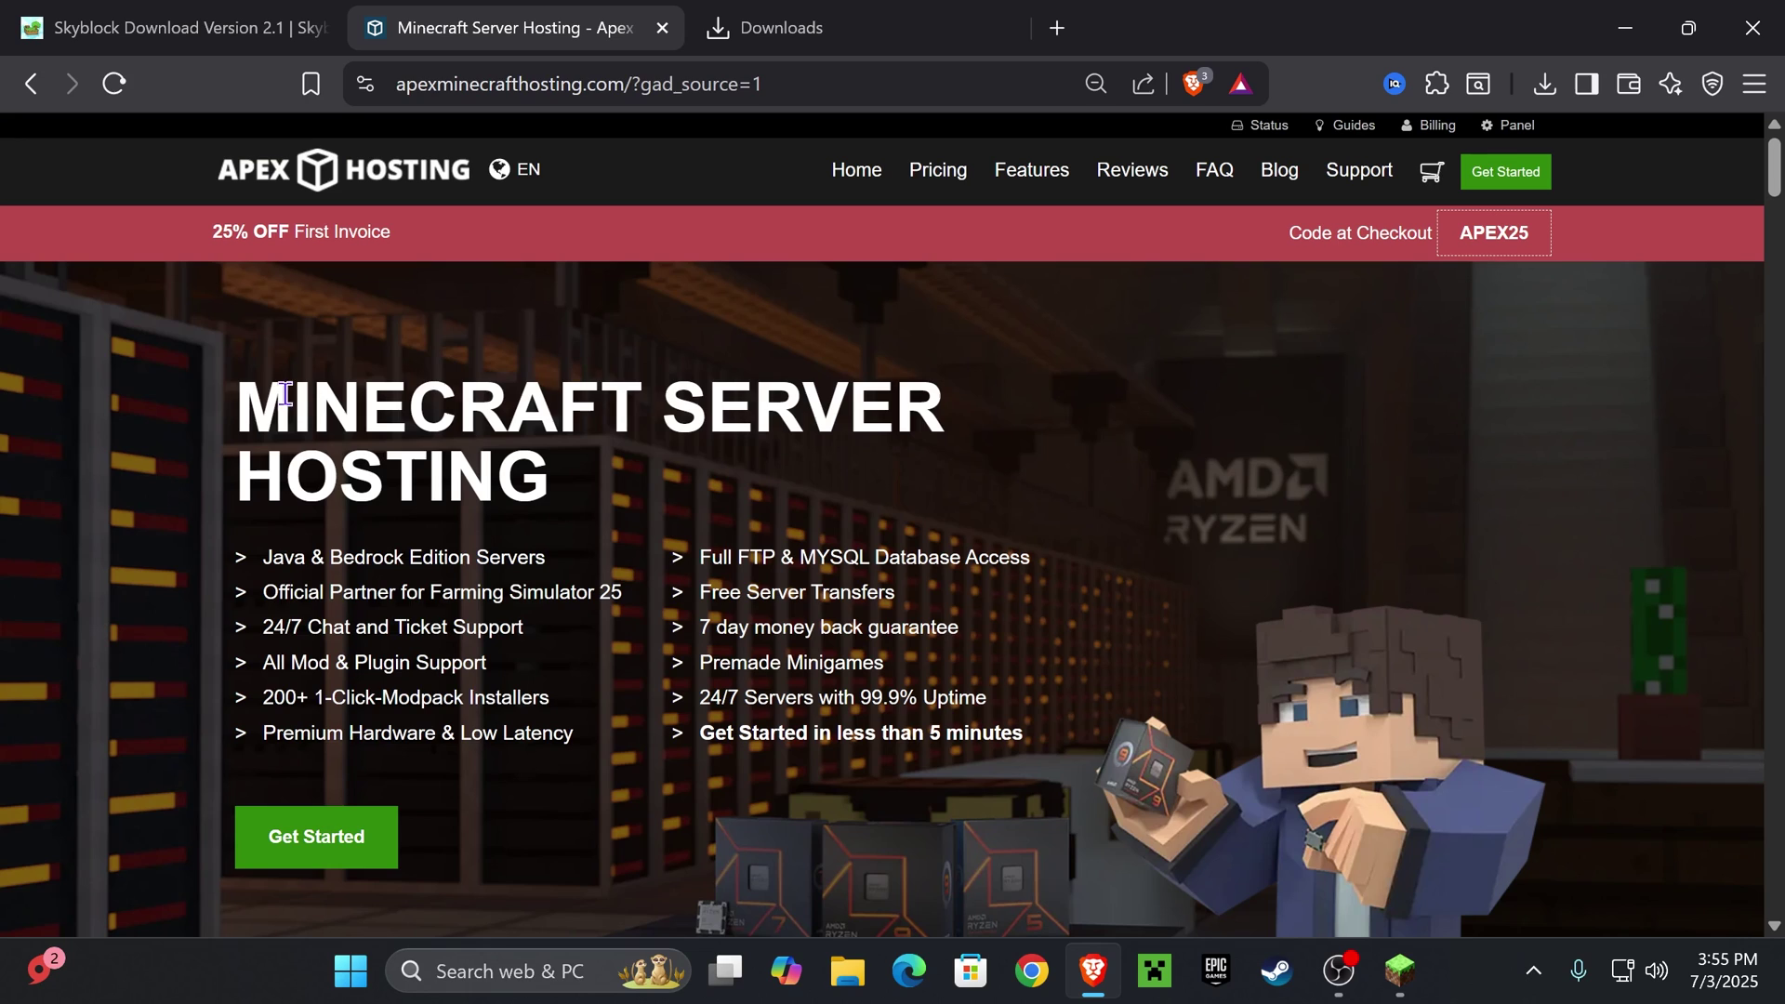
left_click_drag(283, 394, 894, 550)
left_click(725, 475)
left_click_drag(228, 405, 921, 530)
left_click(1158, 570)
left_click_drag(340, 240, 1116, 426)
left_click(1043, 418)
scroll(858, 426, "down", 1)
scroll(858, 426, "up", 1)
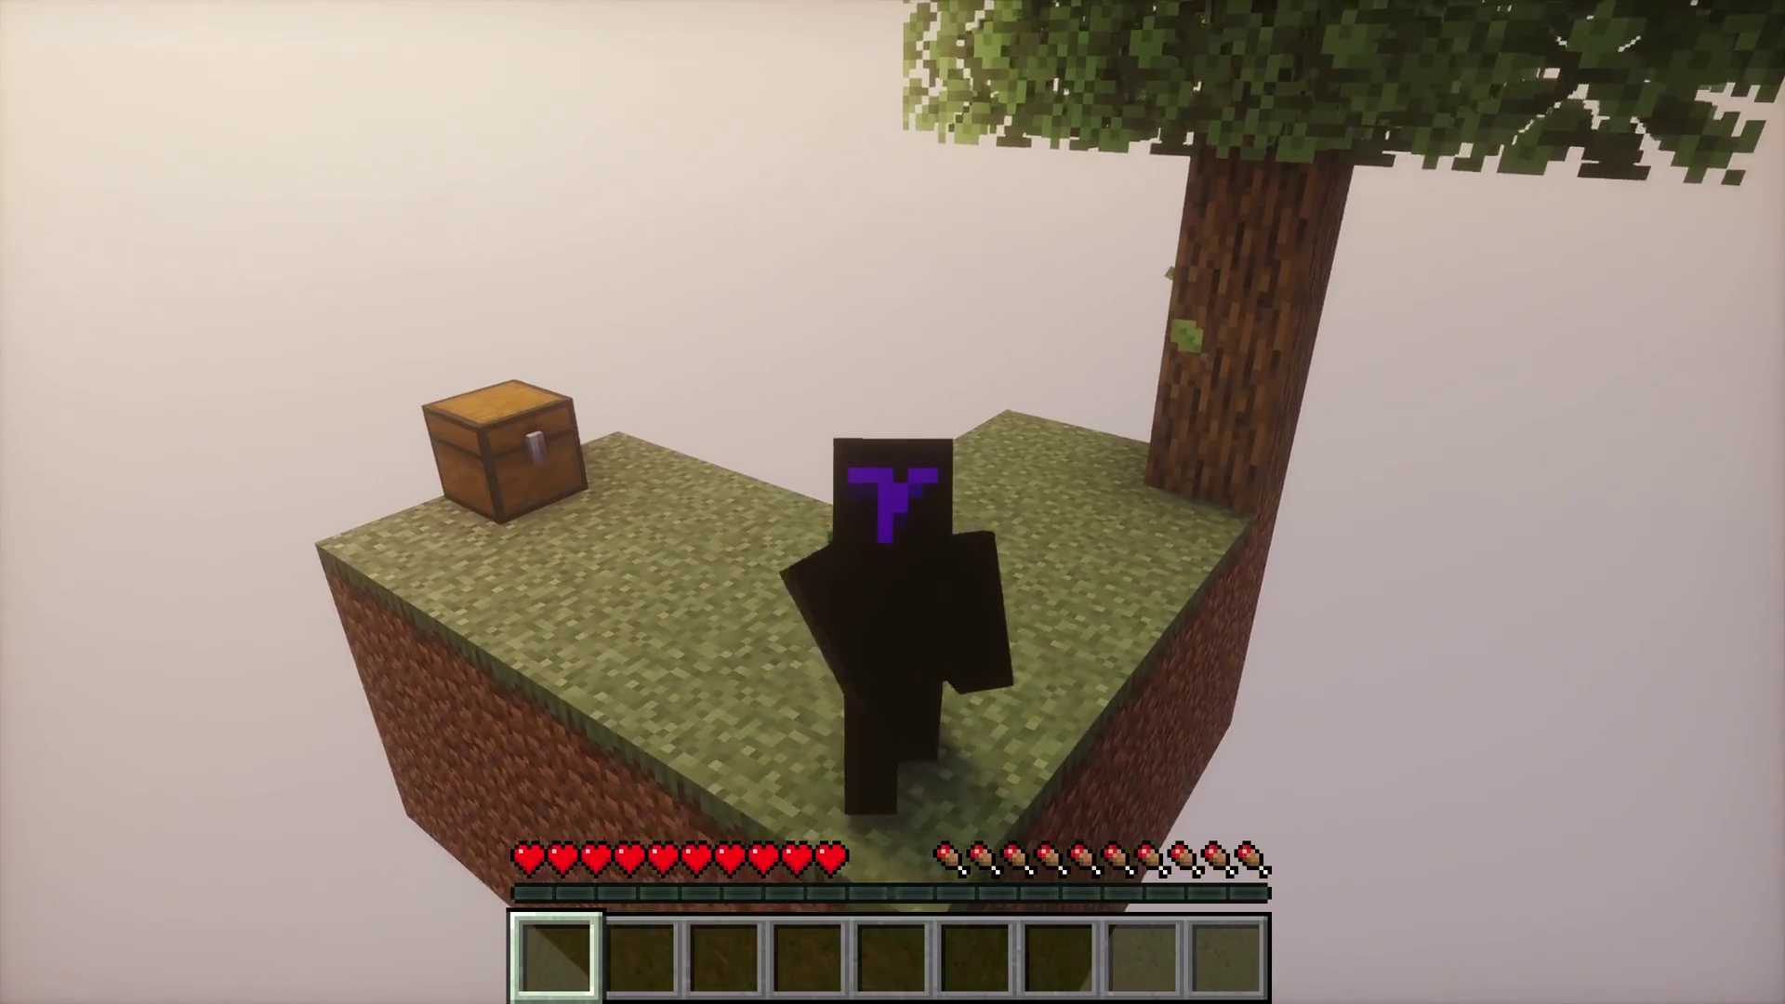